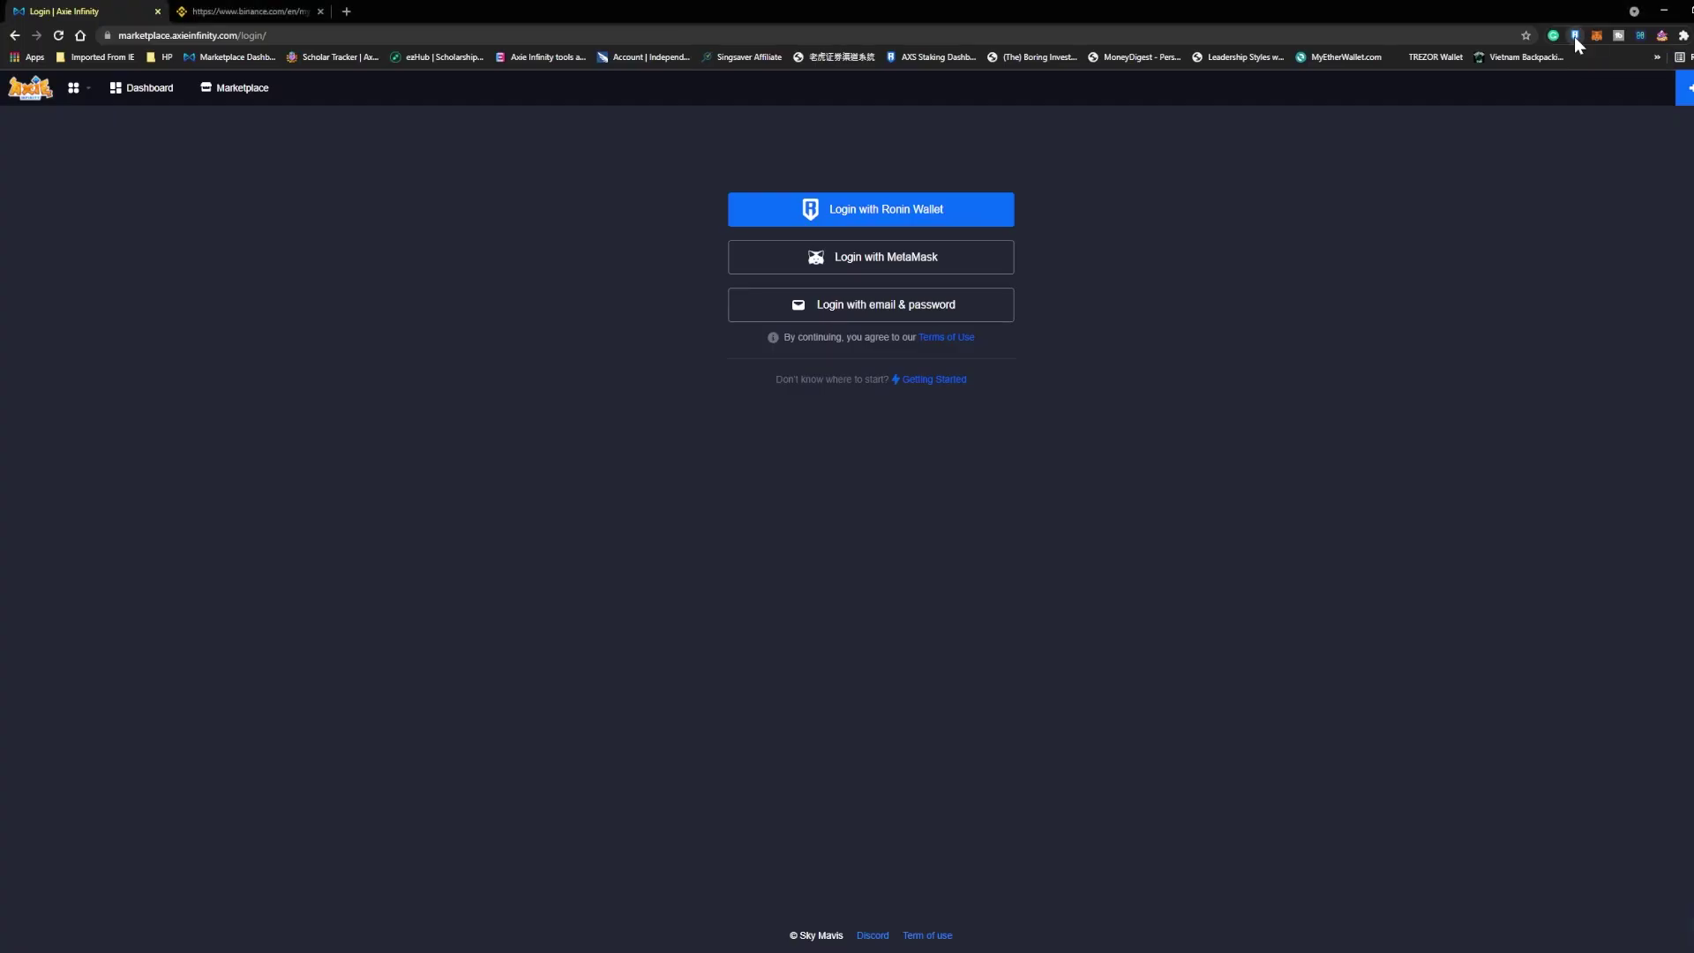
# Step: Check the SLP token details in Ronin Wallet showing 637 SLP, then return to Binance
pyautogui.click(1575, 36)
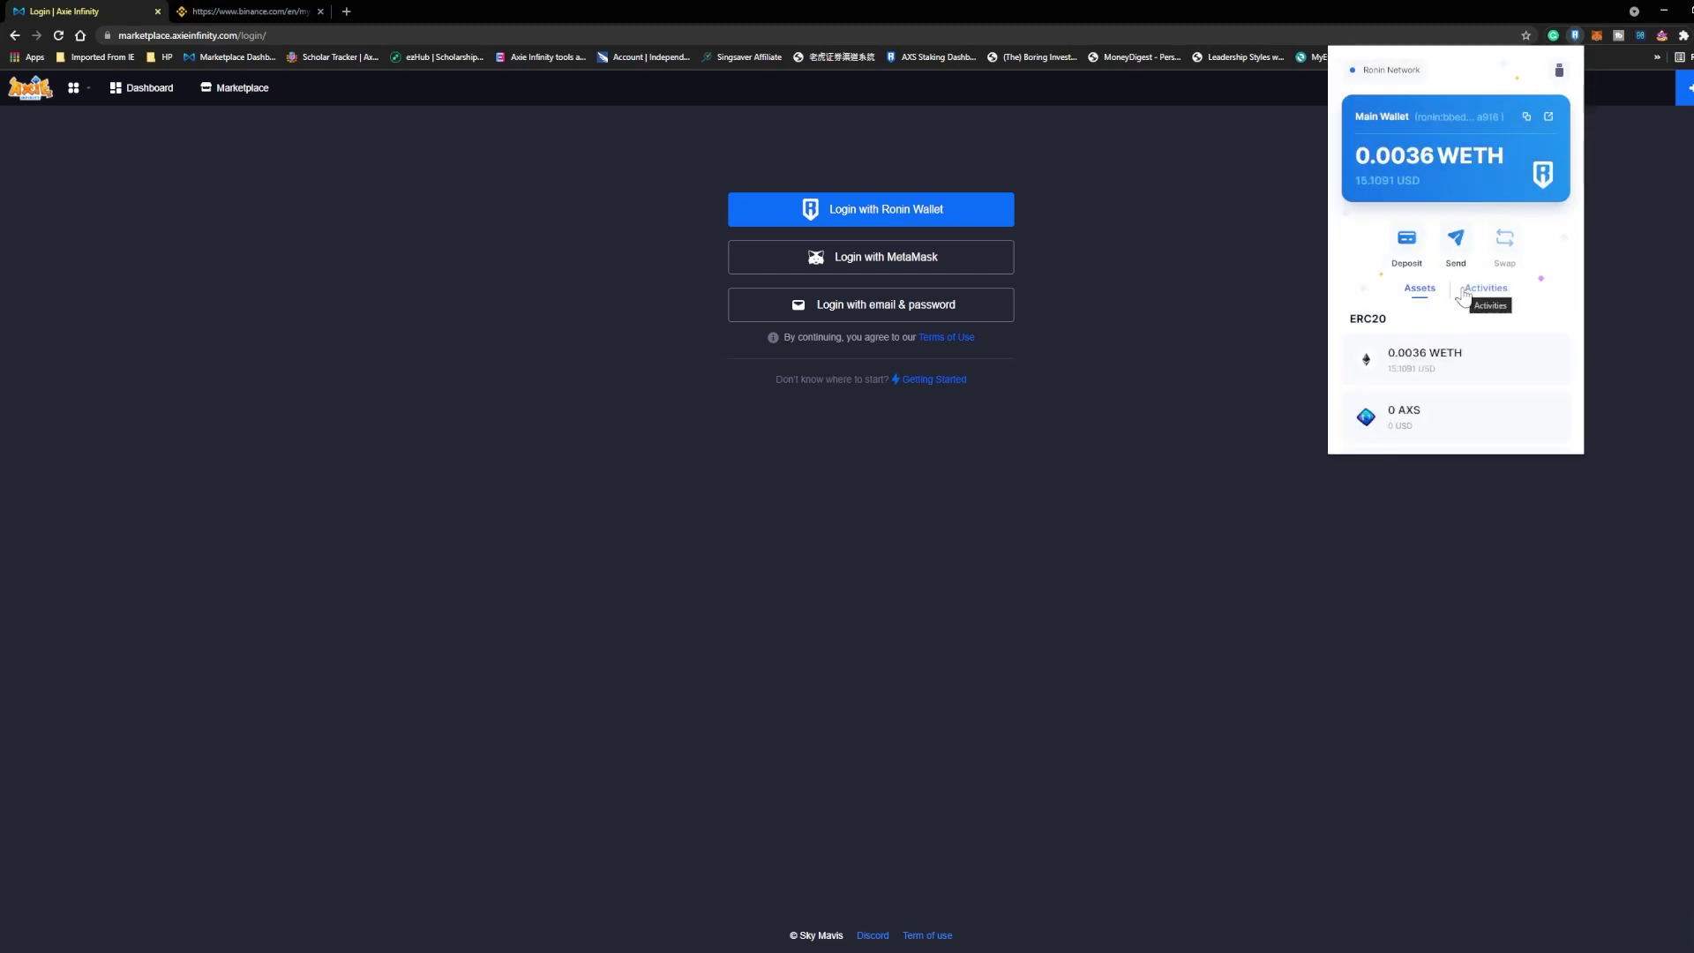
pyautogui.scroll(-3, 1463, 297)
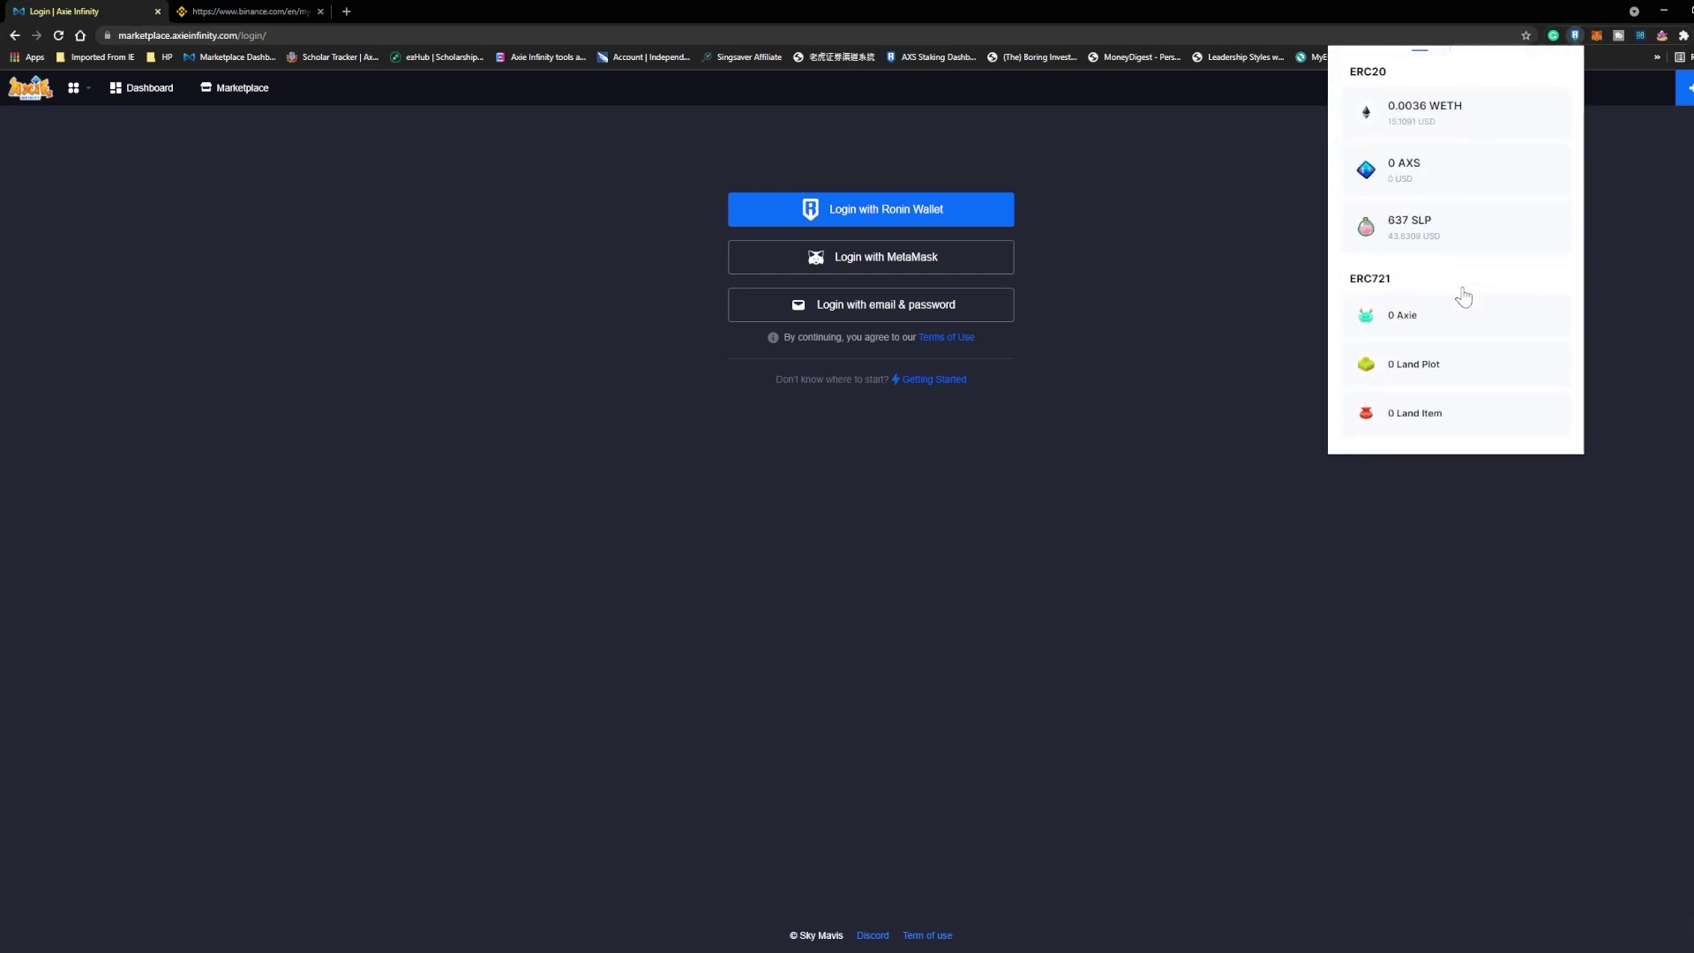
pyautogui.scroll(2, 1463, 296)
pyautogui.click(1460, 310)
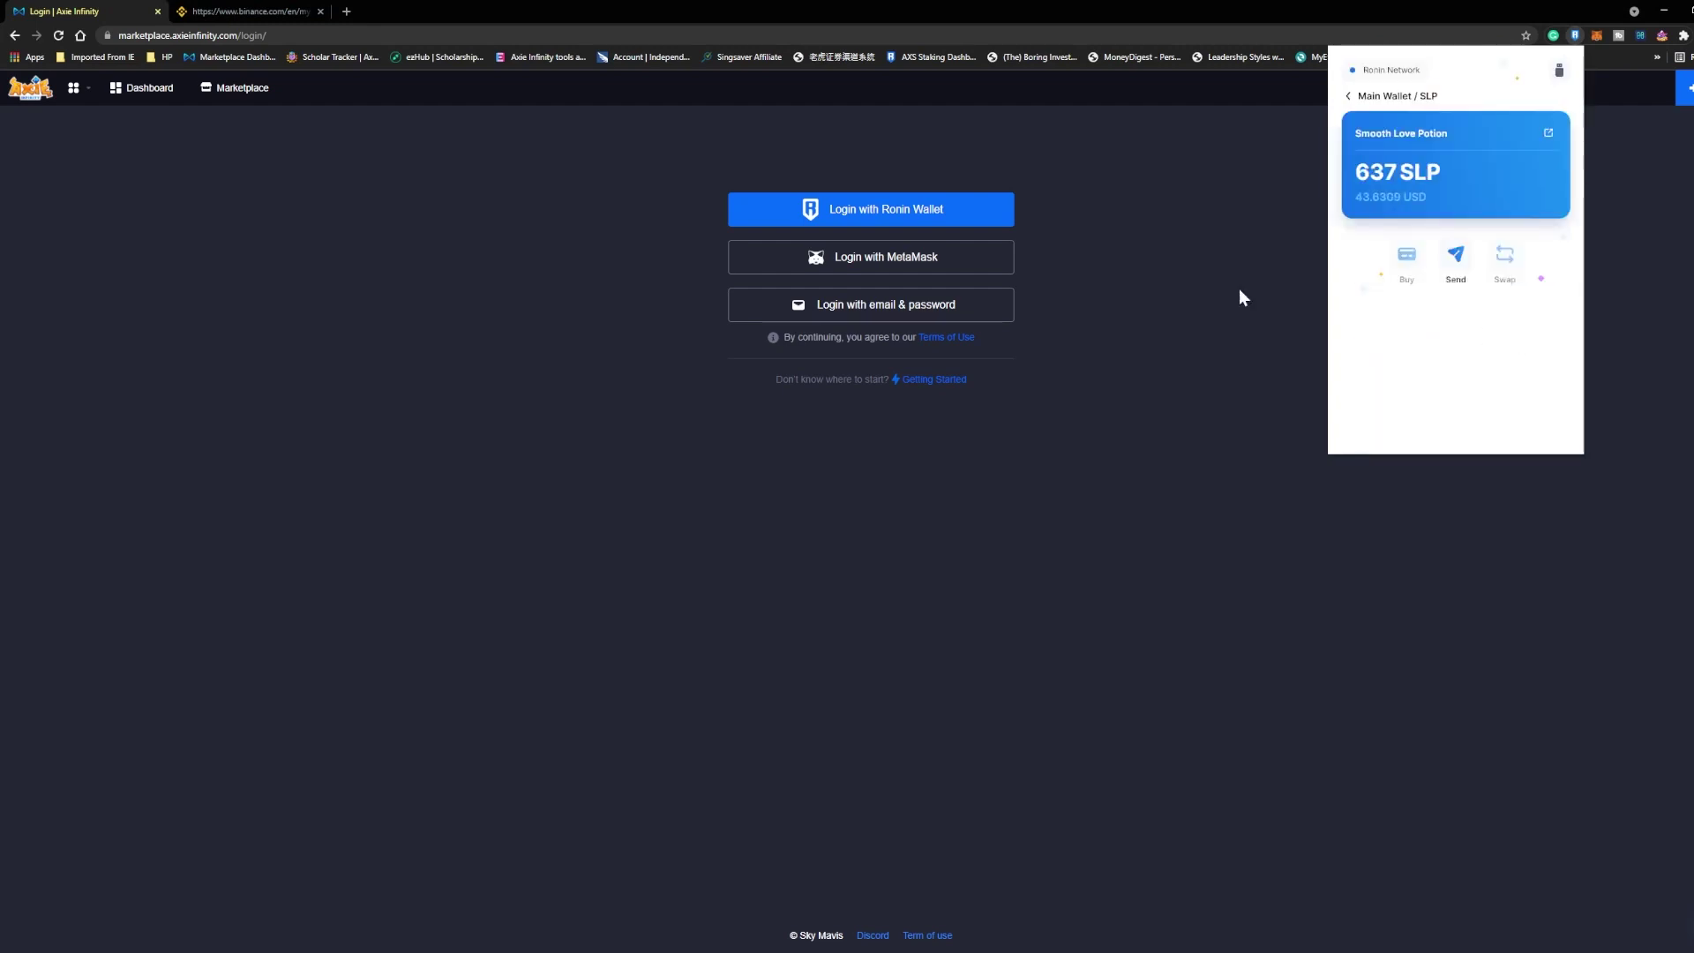
pyautogui.click(247, 12)
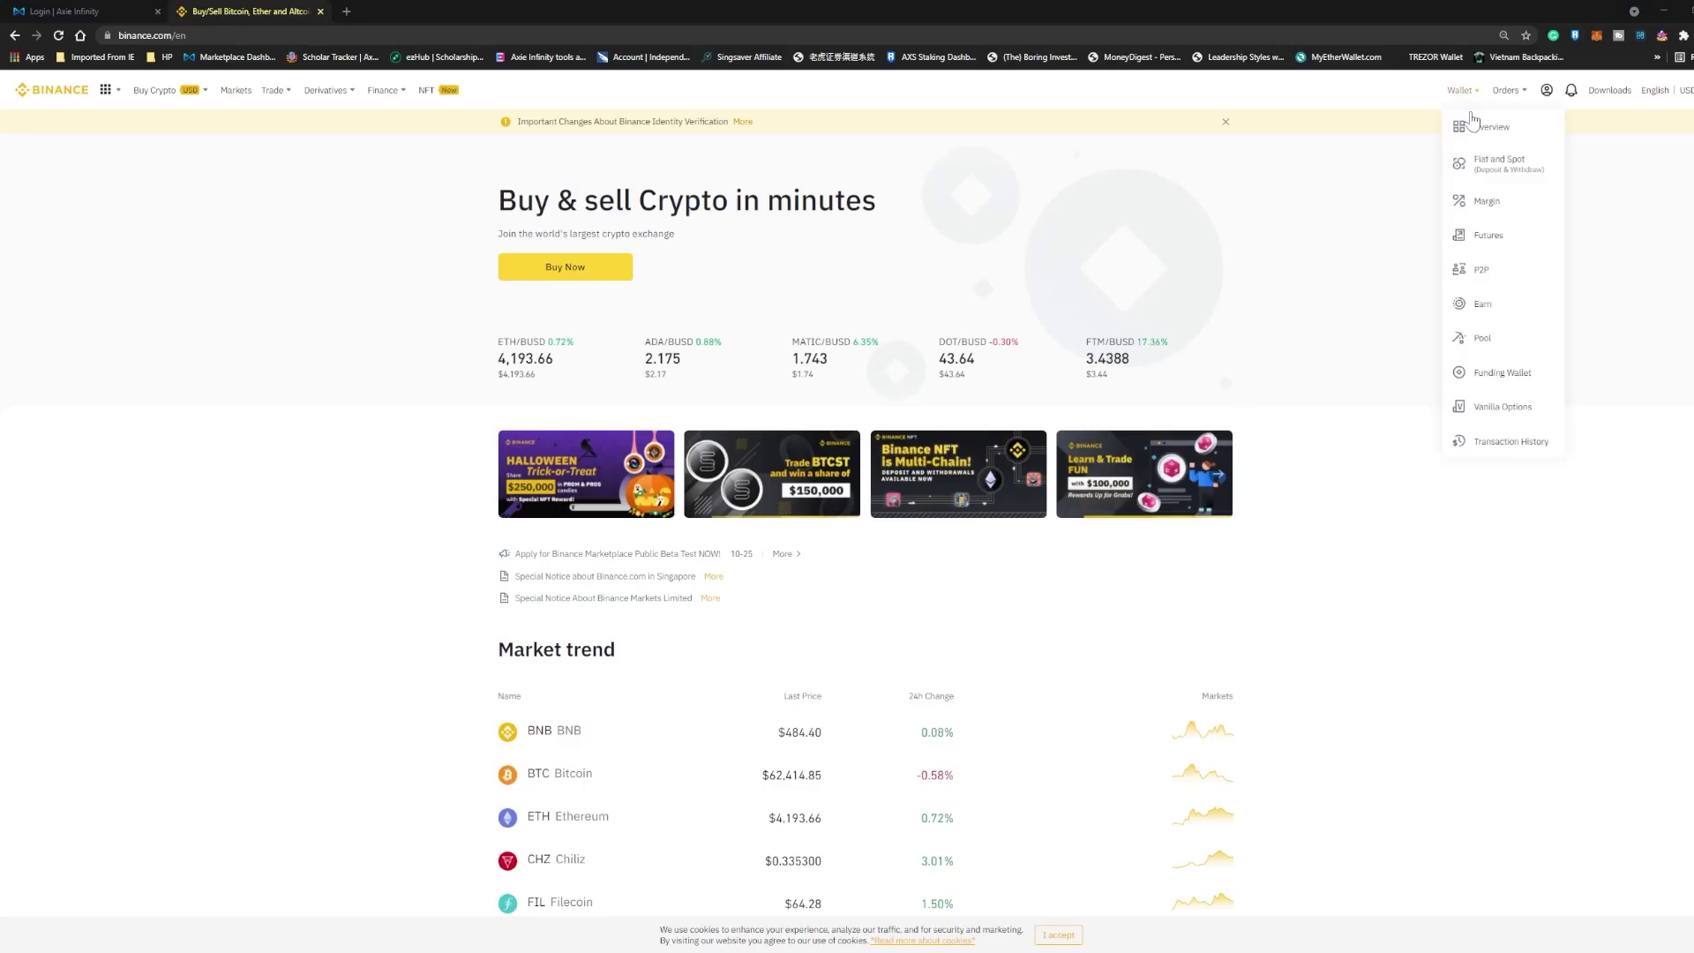
# Step: Start a crypto deposit from the Wallet Overview and select SLP as the coin
pyautogui.click(1473, 124)
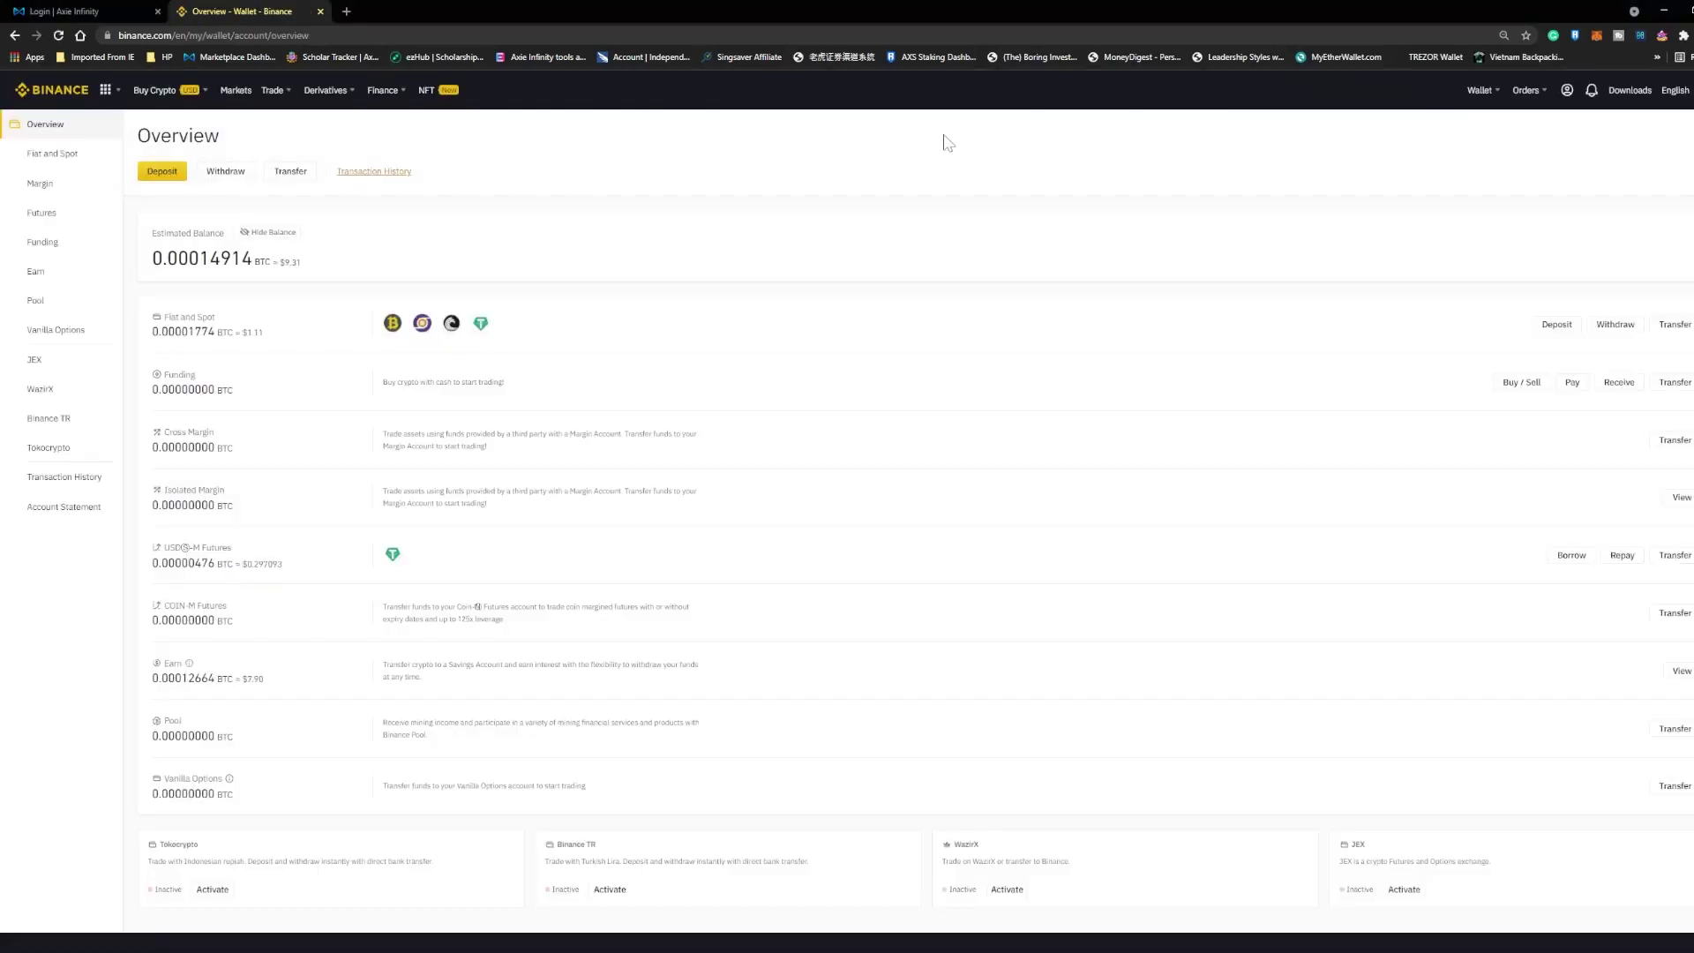
pyautogui.click(156, 173)
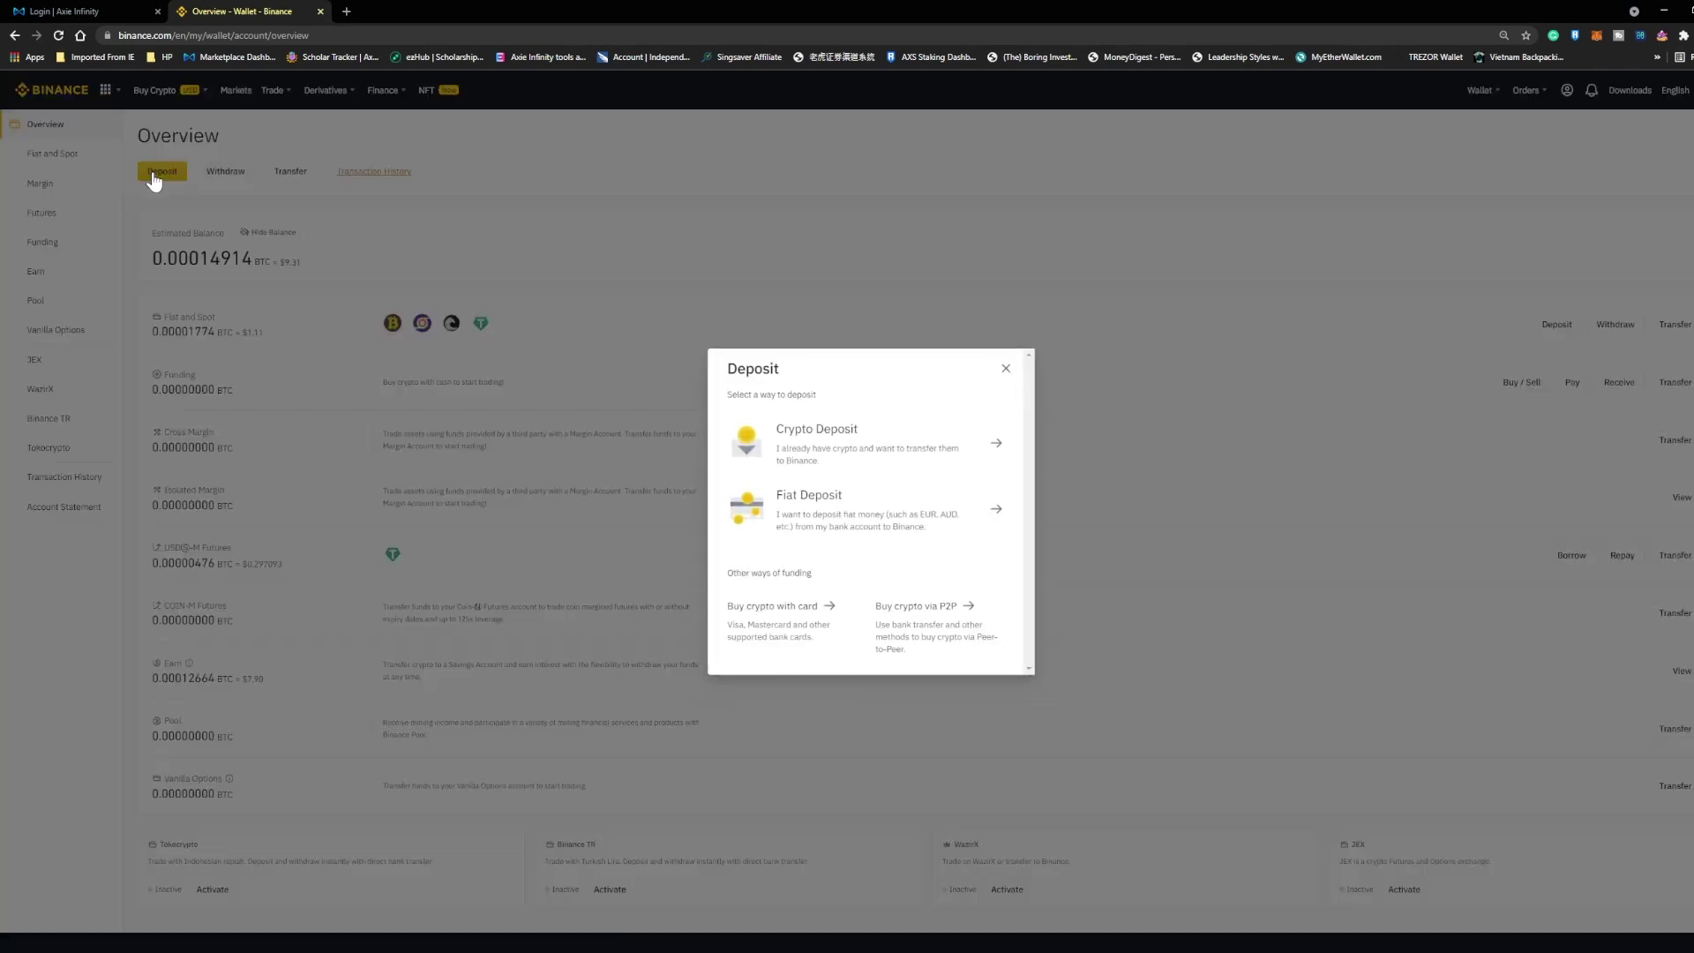
pyautogui.click(921, 460)
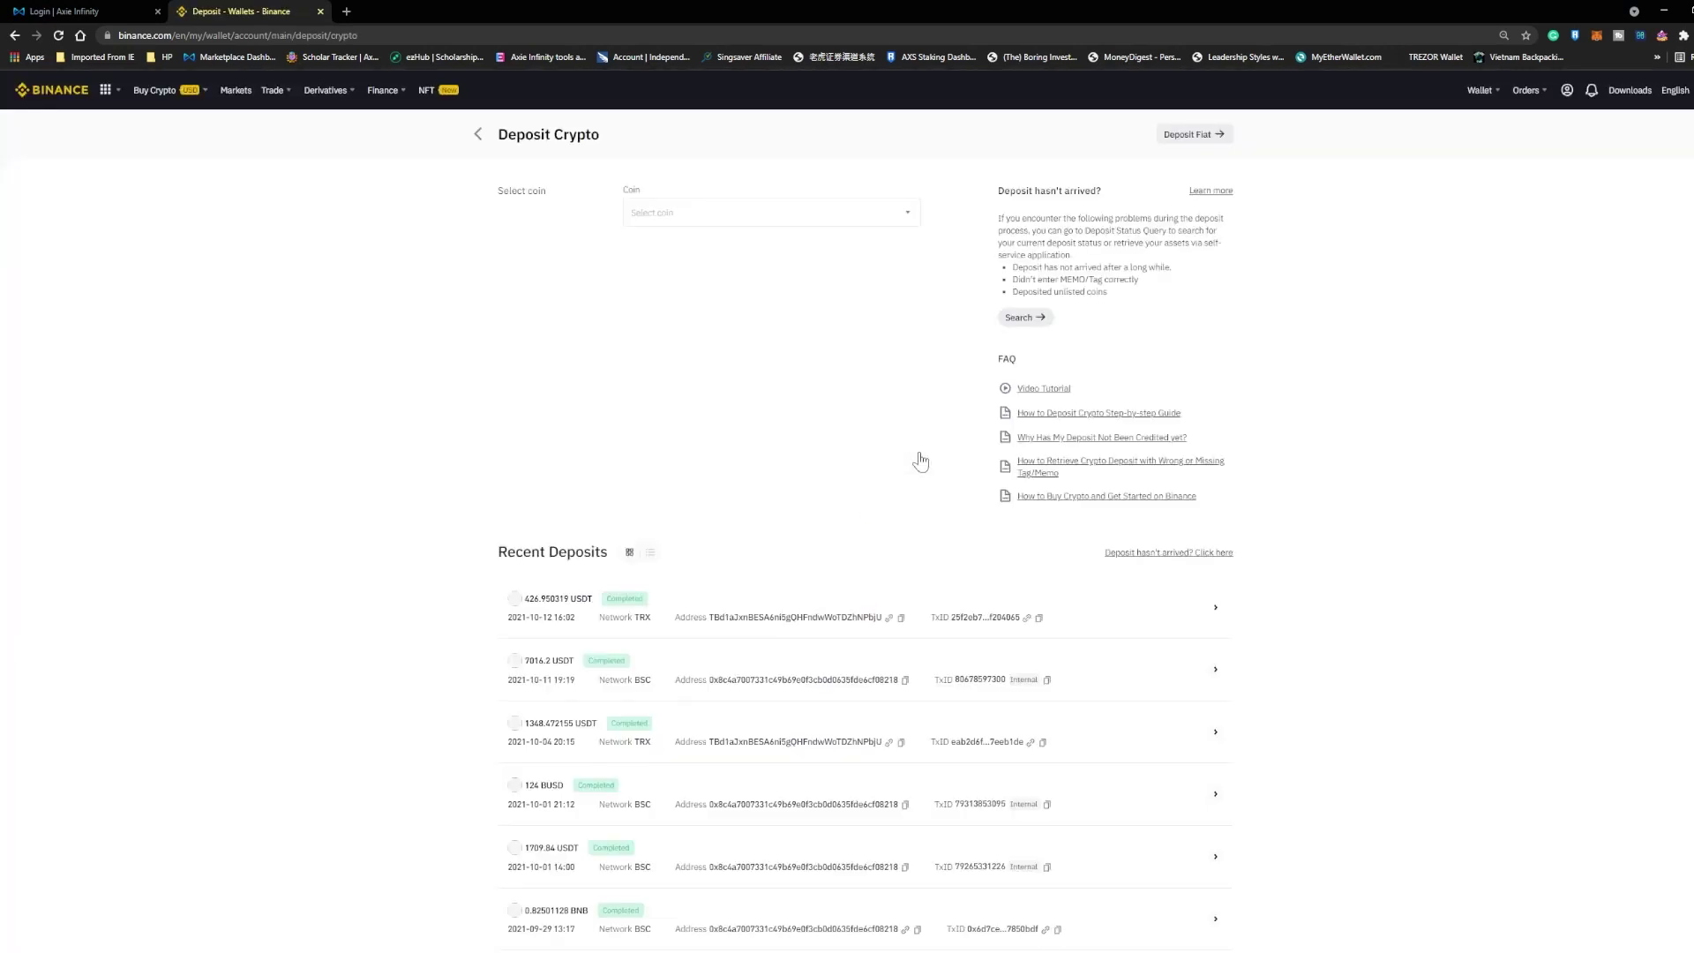
pyautogui.click(900, 218)
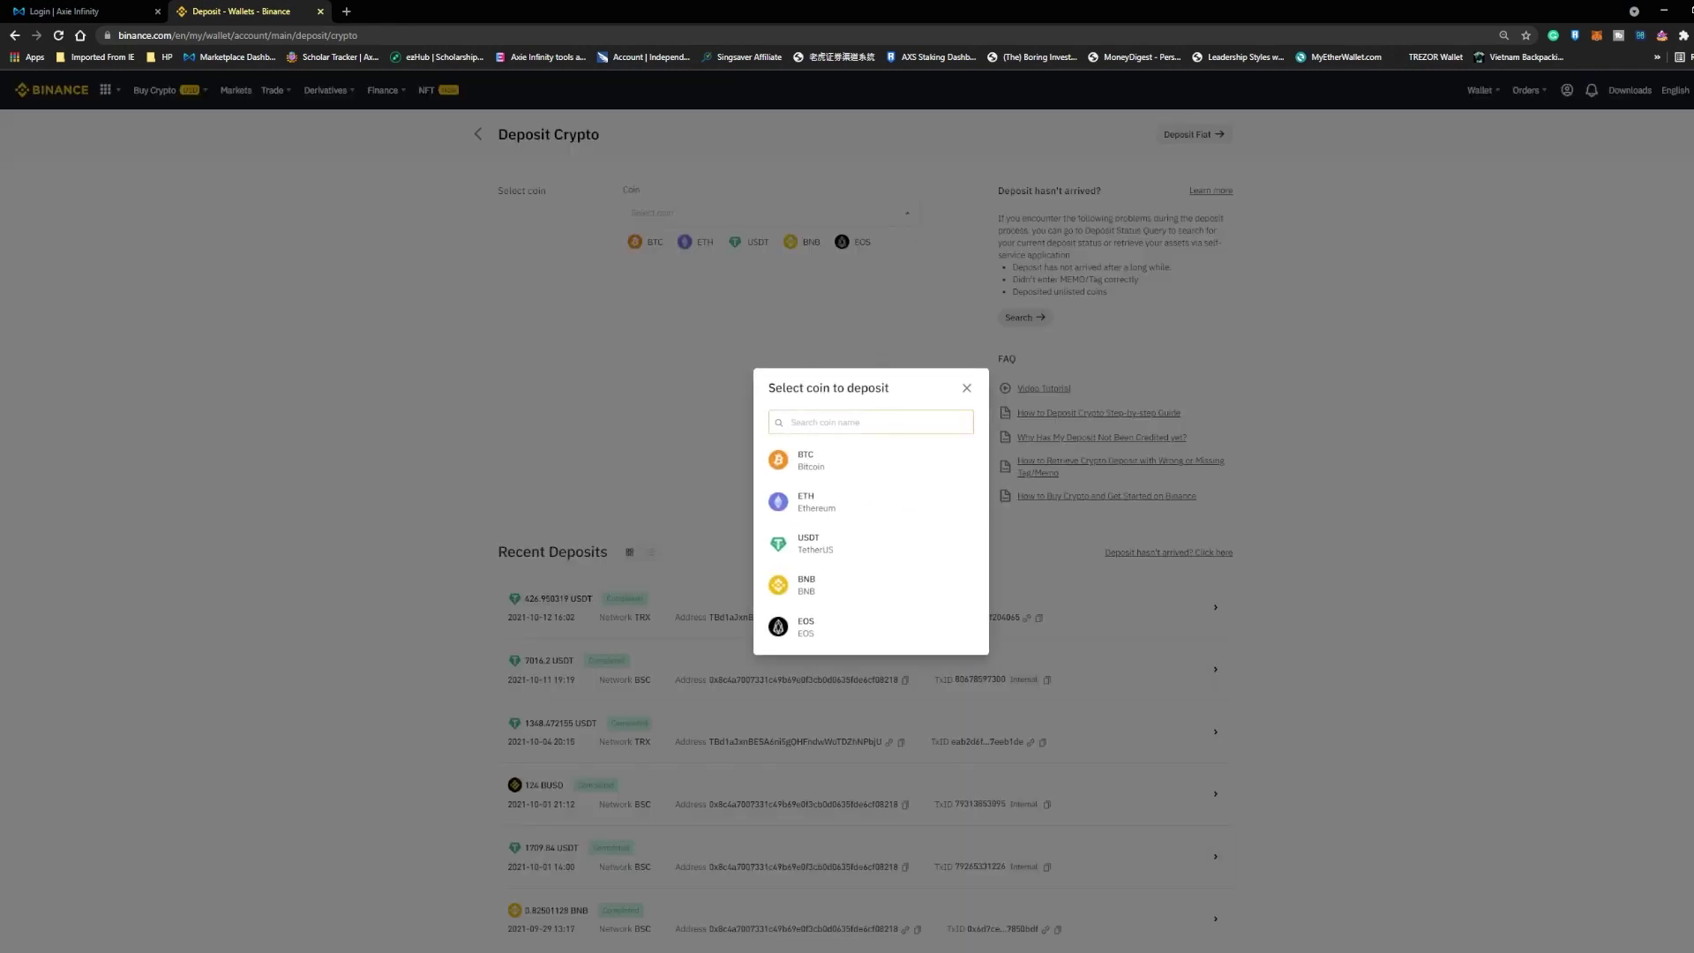
pyautogui.write('slp')
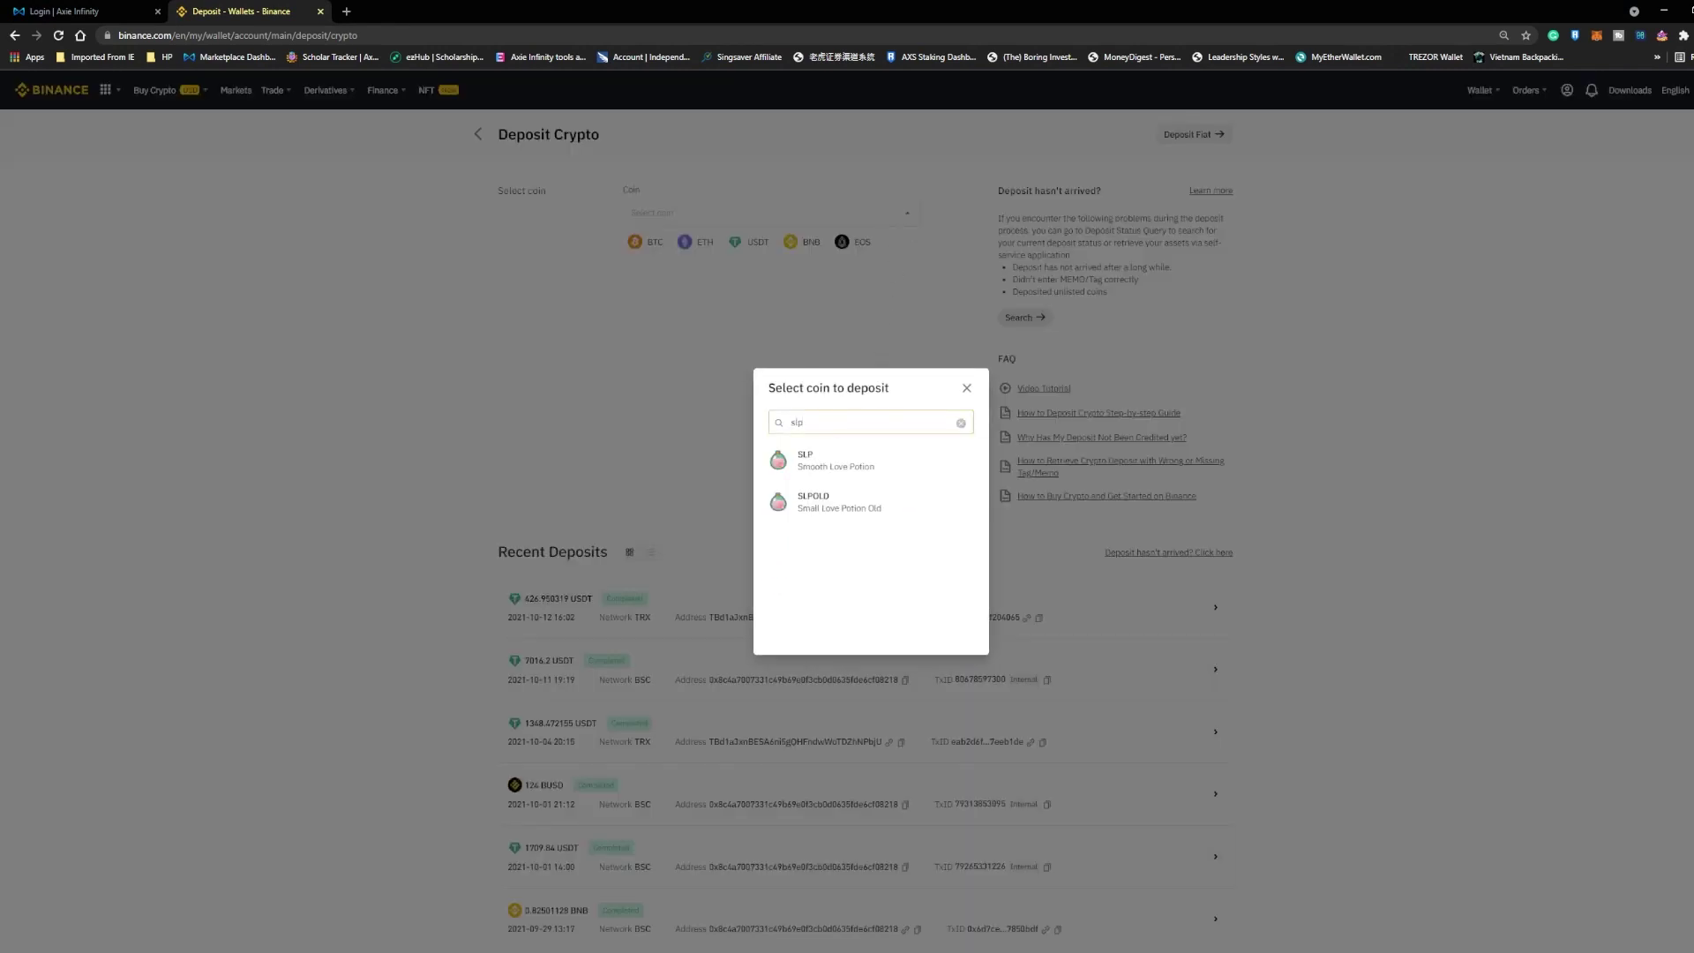
pyautogui.click(865, 460)
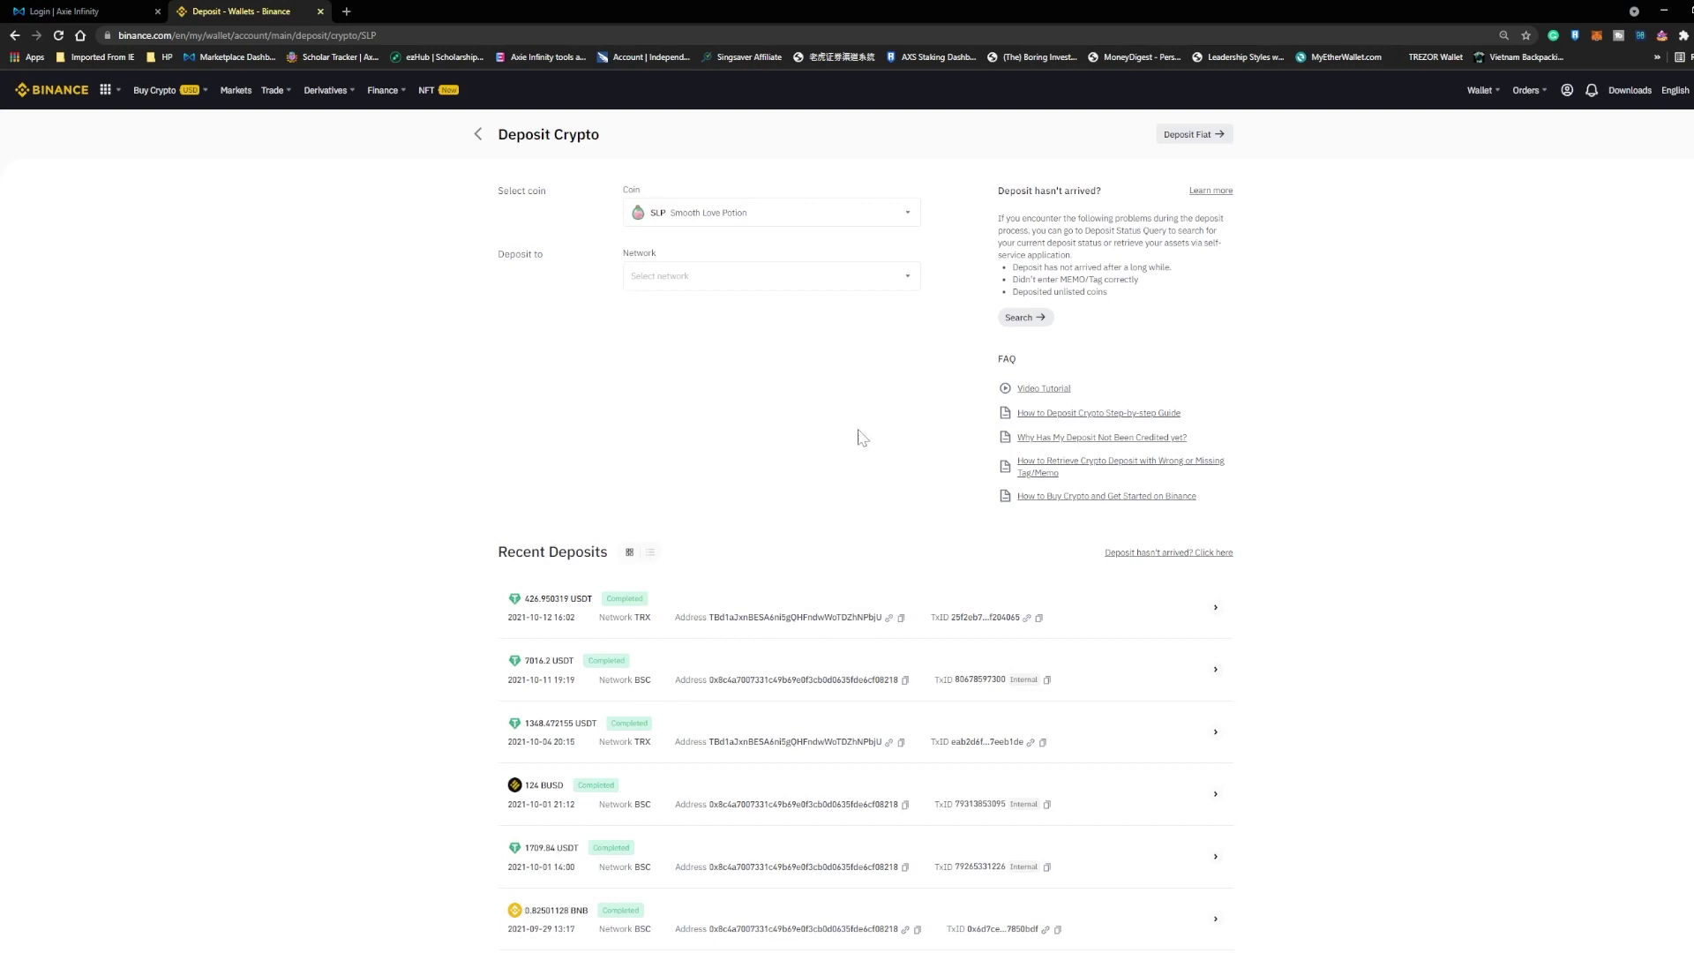
# Step: Choose the Ronin (RON) network and acknowledge the ronin: address prefix warning
pyautogui.click(883, 280)
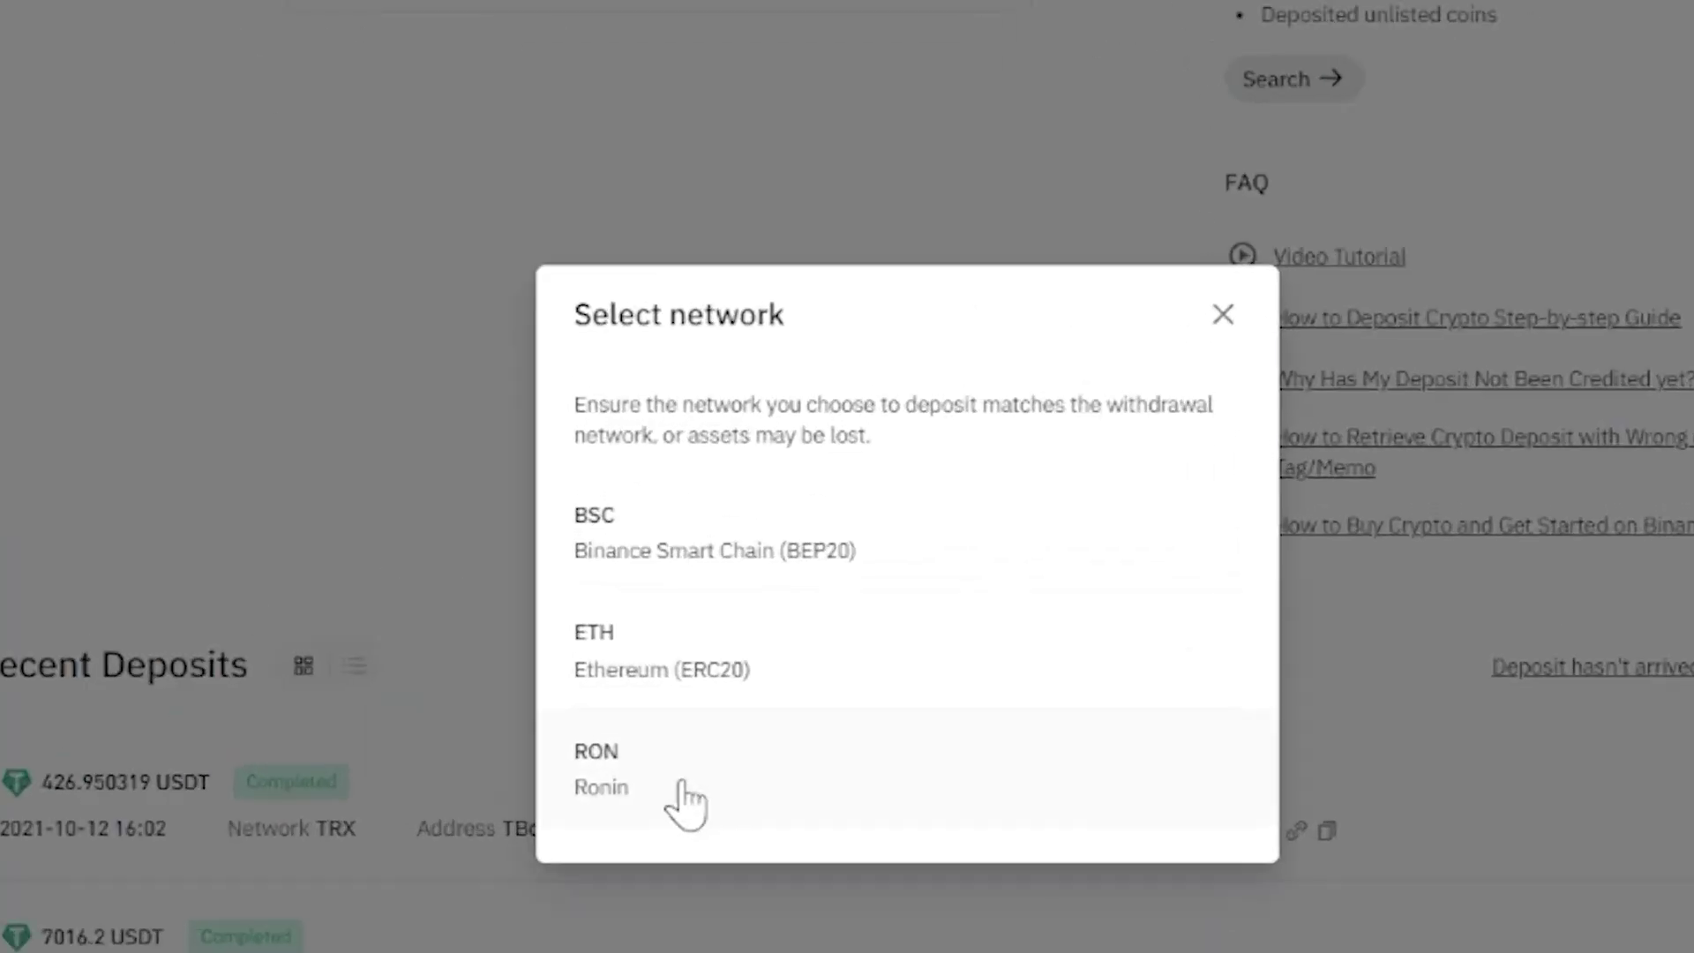
pyautogui.click(685, 798)
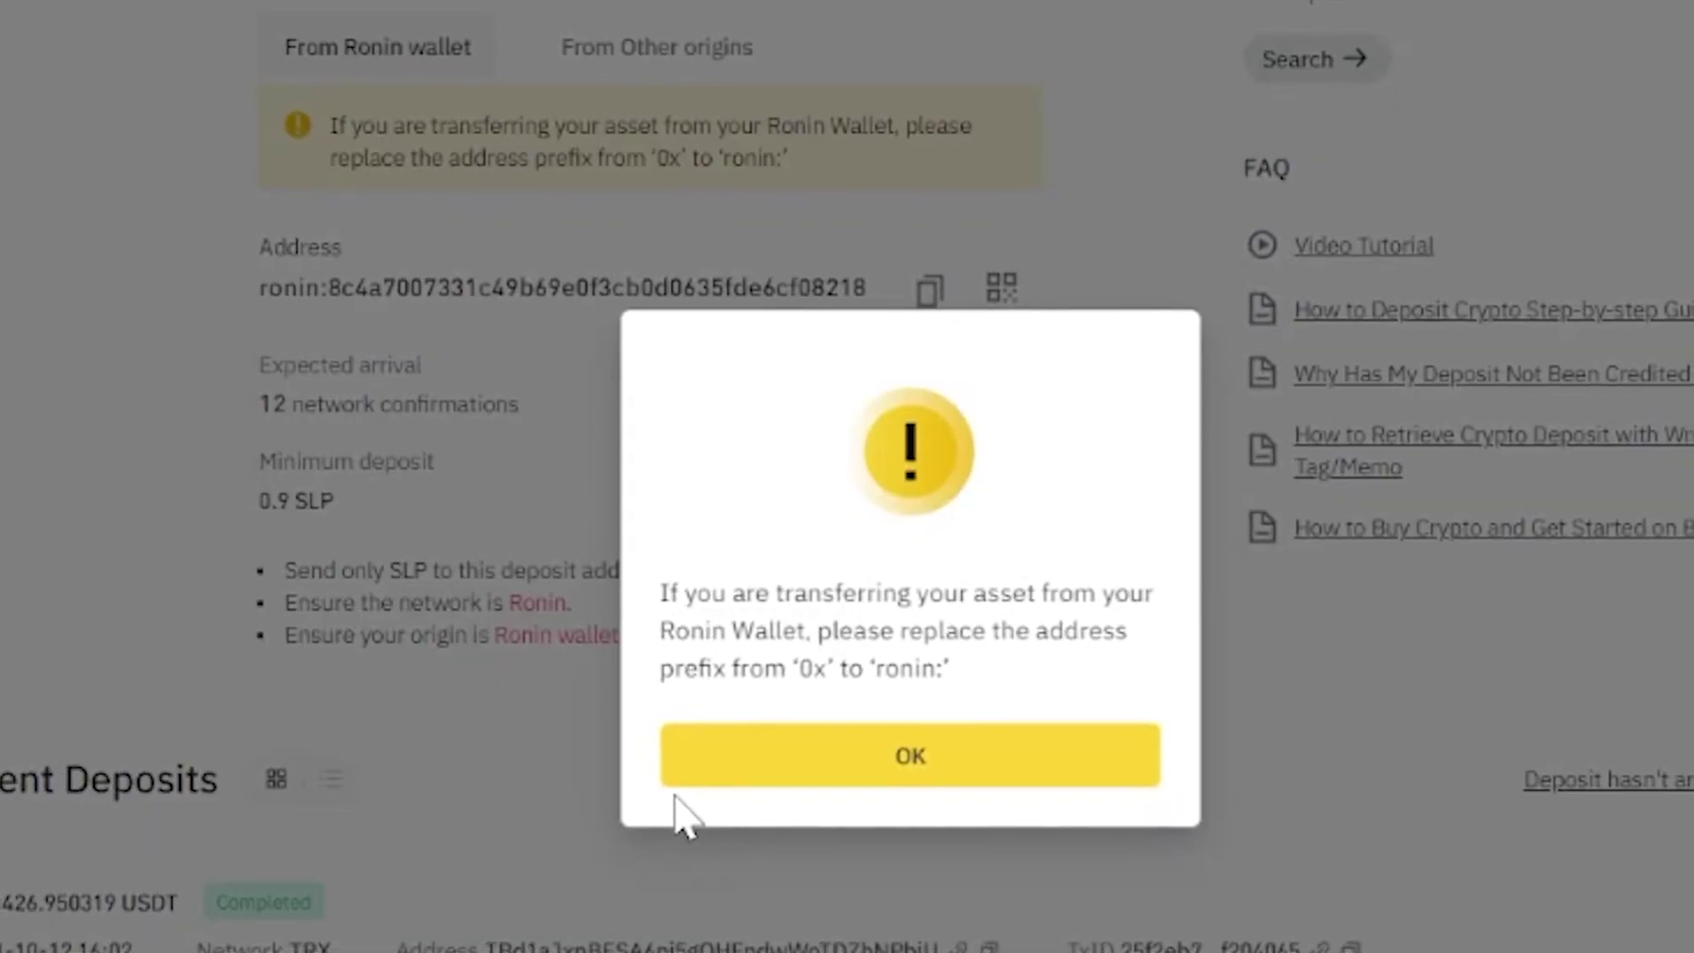
pyautogui.click(741, 766)
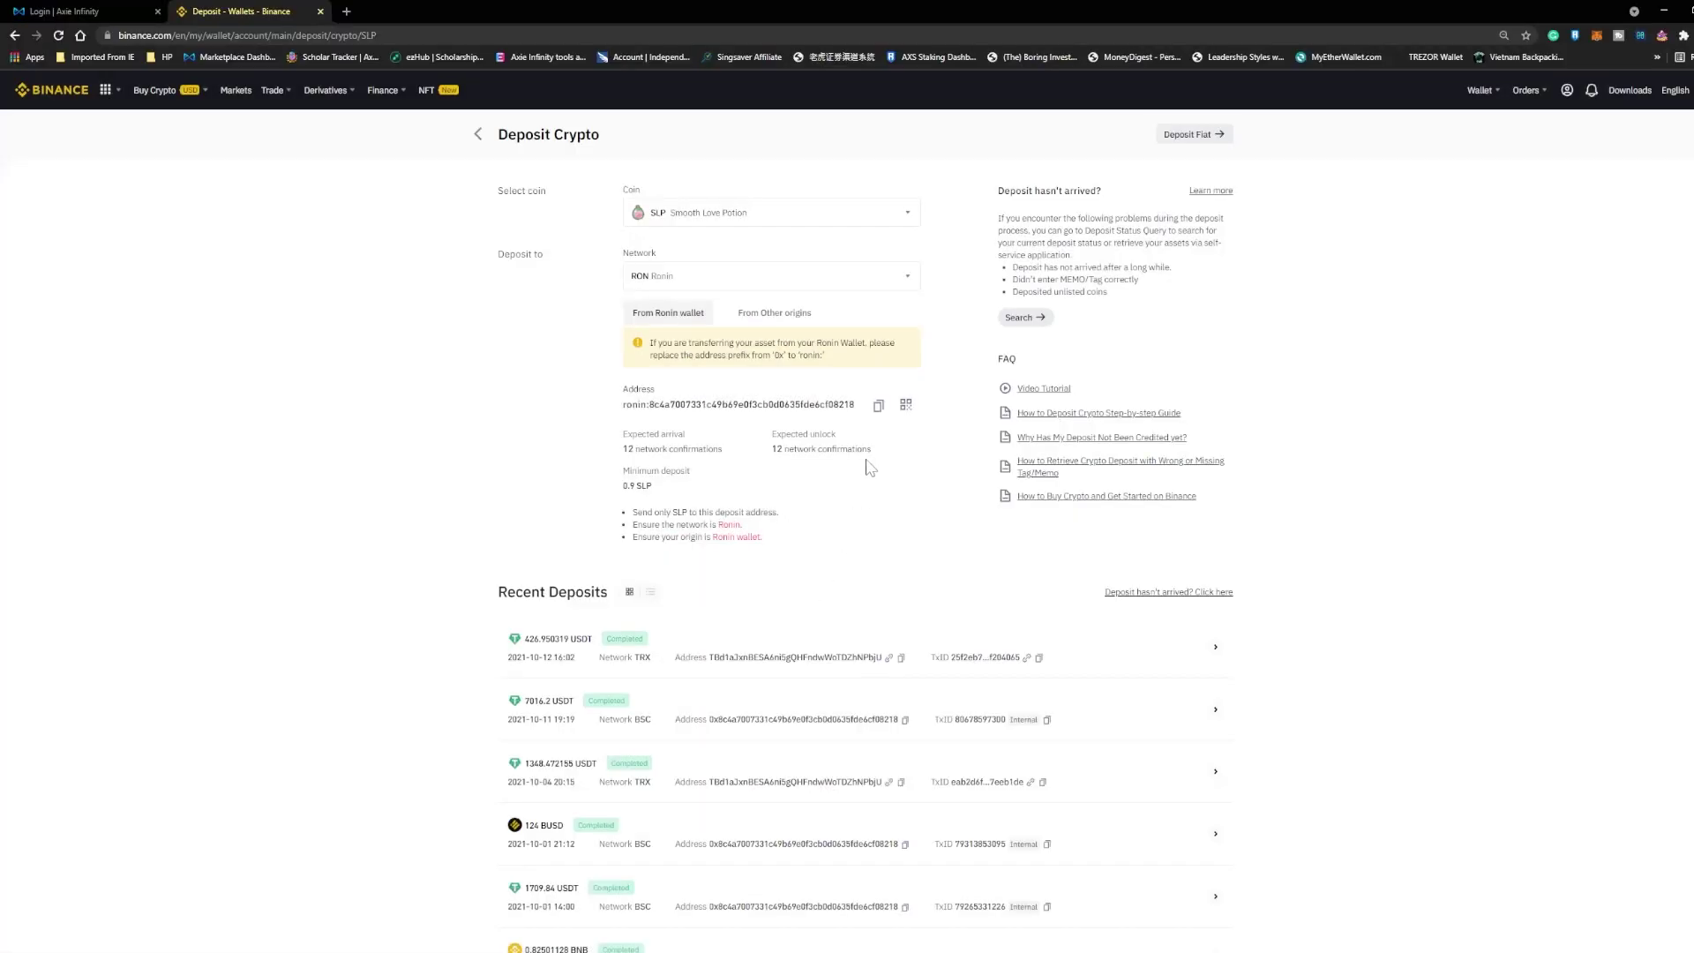
# Step: Copy the Binance deposit address and begin sending SLP from Ronin Wallet
pyautogui.click(878, 406)
pyautogui.click(1576, 36)
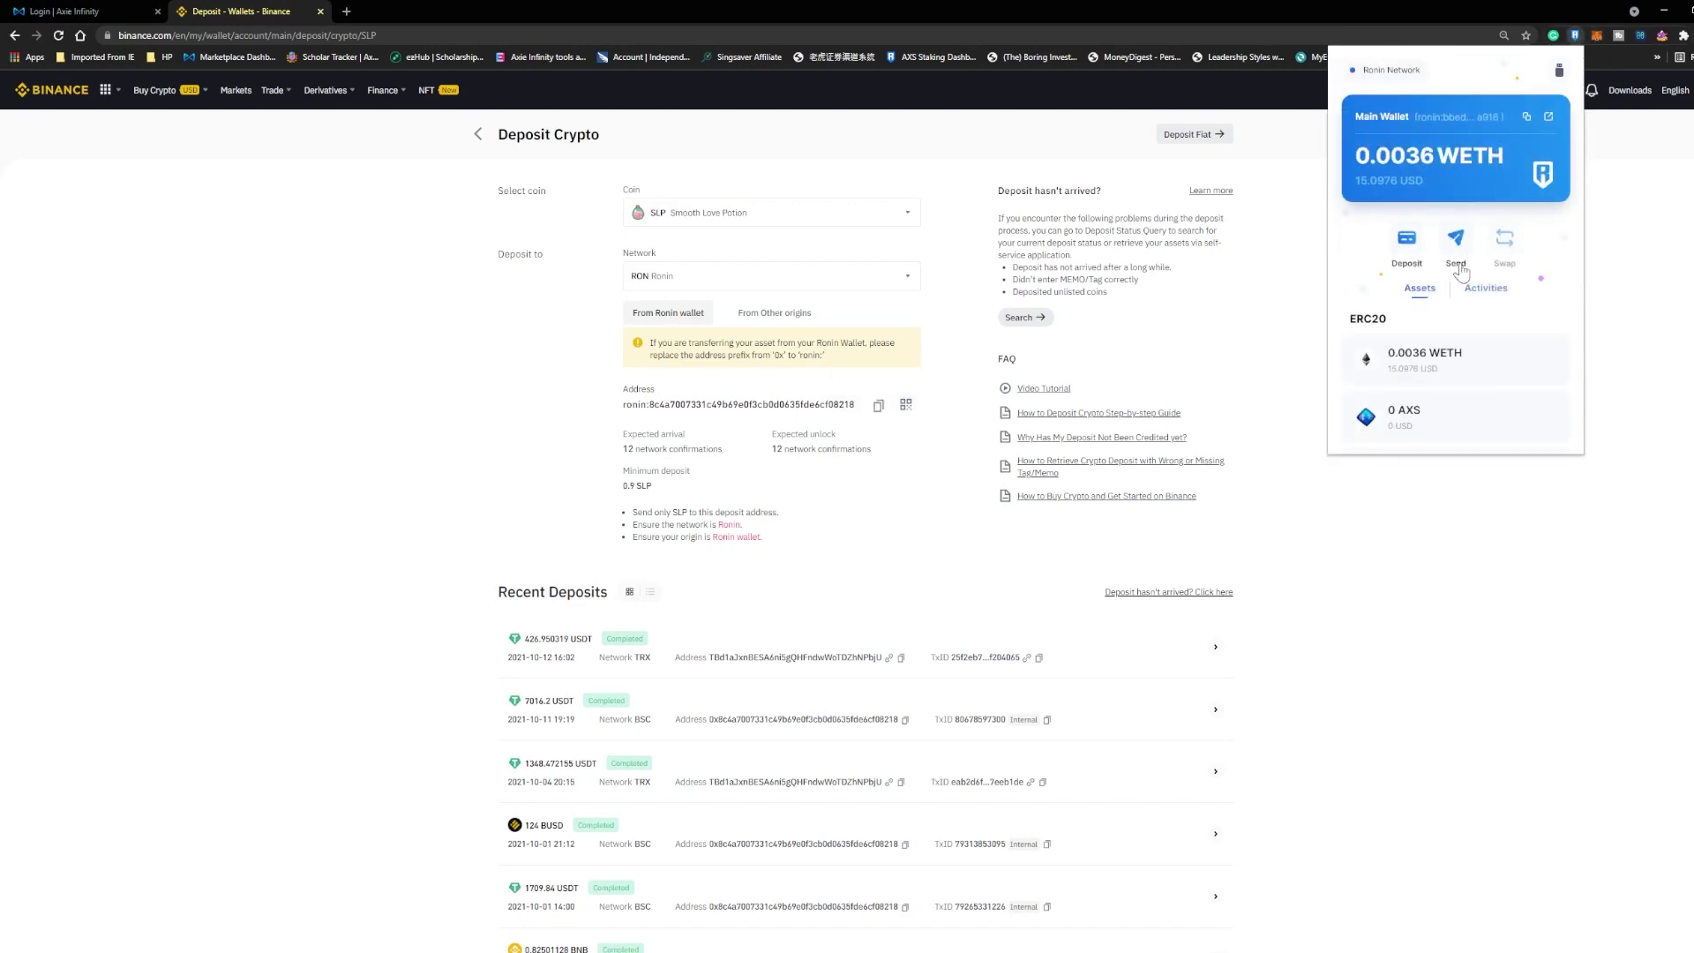
pyautogui.scroll(-2, 1443, 380)
pyautogui.click(1448, 357)
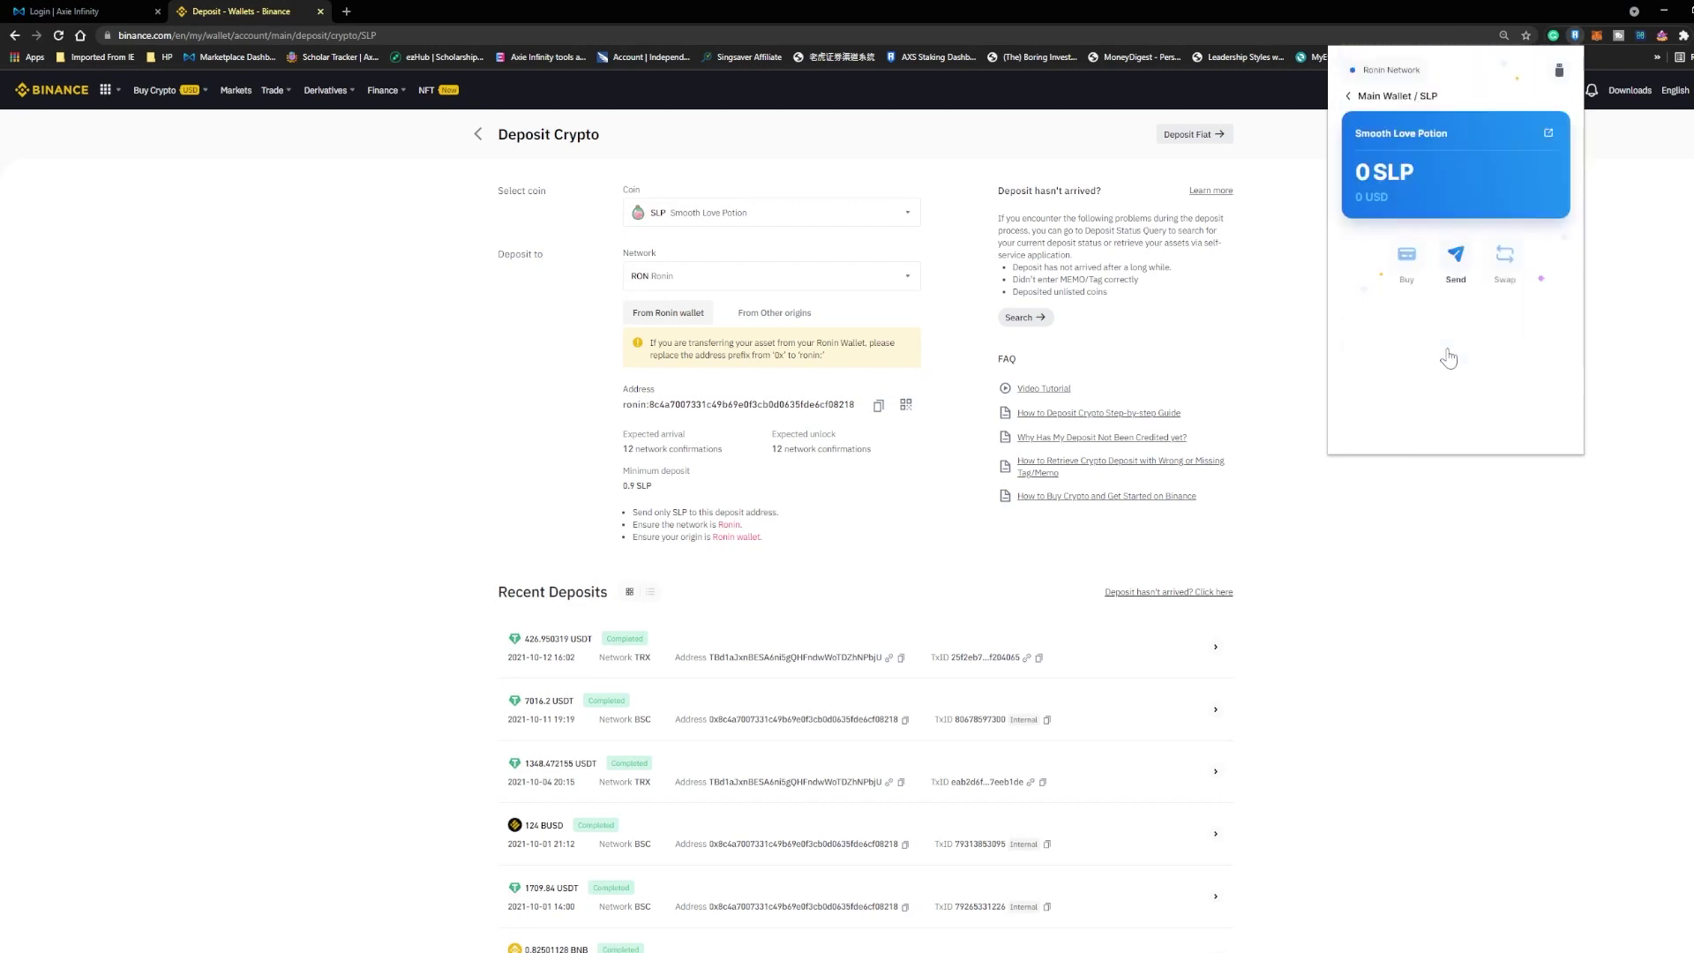
pyautogui.click(1456, 259)
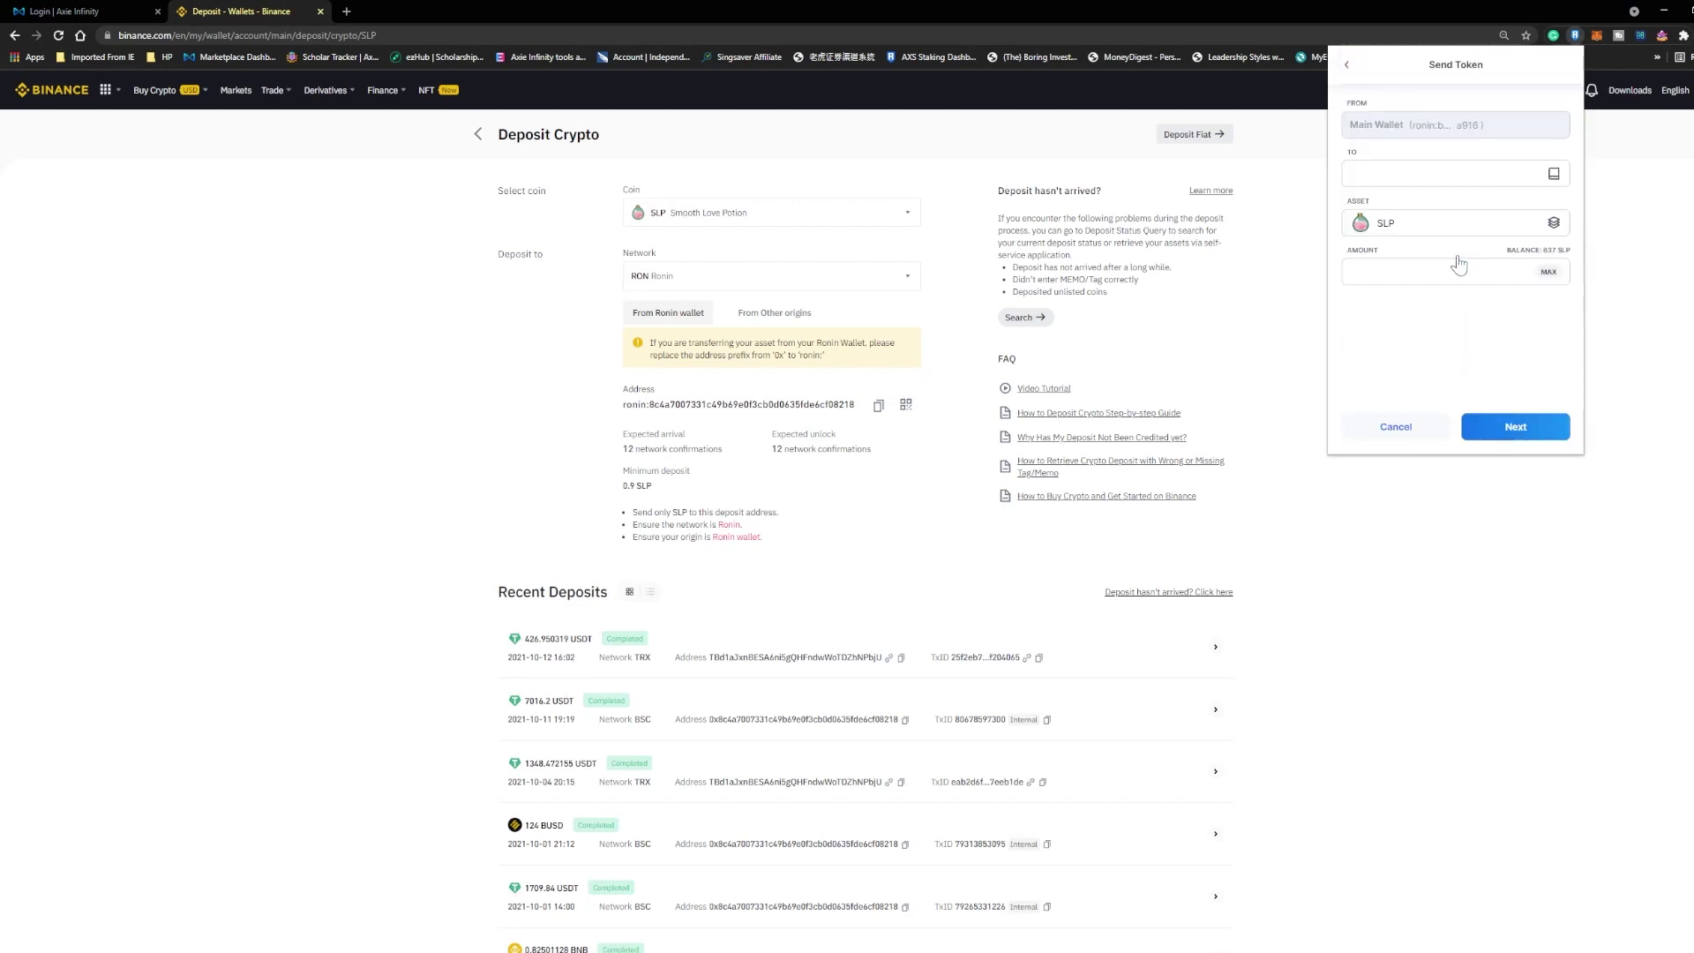
# Step: Paste the deposit address as the recipient and verify its beginning and end
pyautogui.hotkey('ctrl', 'v')
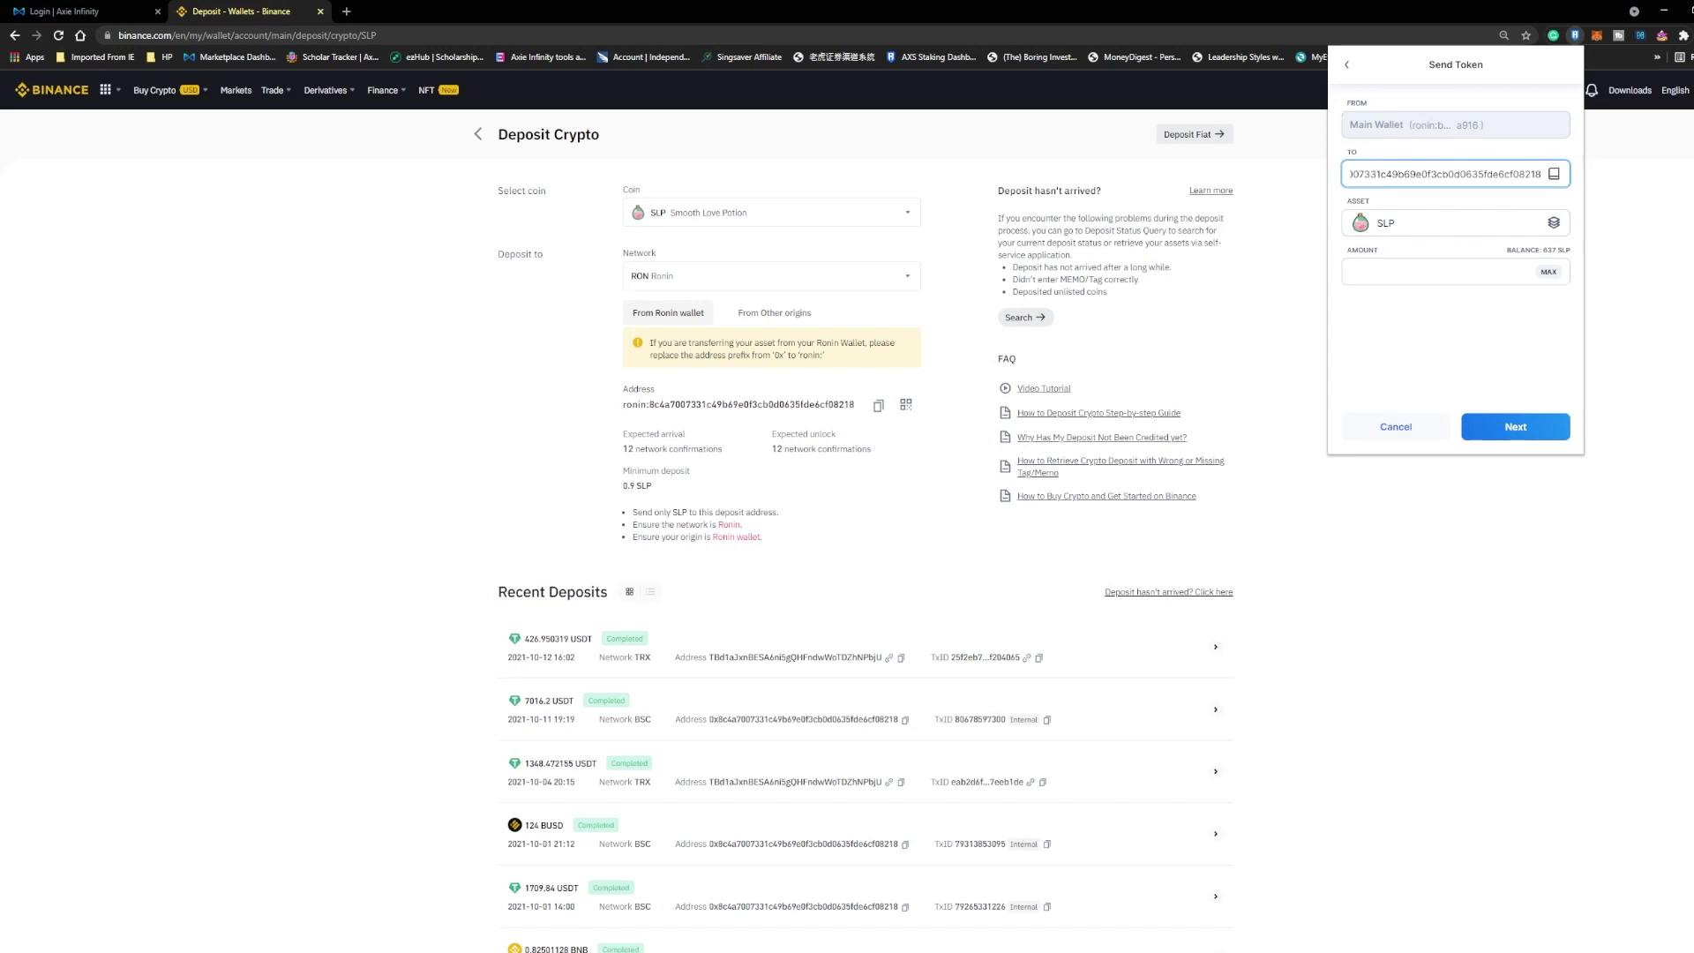
pyautogui.press('Home')
pyautogui.hotkey('shift', 'Right')
pyautogui.hotkey('shift', 'Right')
pyautogui.hotkey('shift', 'Right')
pyautogui.hotkey('shift', 'Right')
pyautogui.hotkey('shift', 'Right')
pyautogui.hotkey('shift', 'Right')
pyautogui.hotkey('shift', 'Right')
pyautogui.hotkey('shift', 'Right')
pyautogui.hotkey('shift', 'Right')
pyautogui.hotkey('shift', 'Right')
pyautogui.hotkey('shift', 'Right')
pyautogui.hotkey('shift', 'Right')
pyautogui.hotkey('shift', 'Right')
pyautogui.hotkey('shift', 'Right')
pyautogui.hotkey('shift', 'Right')
pyautogui.hotkey('shift', 'Right')
pyautogui.hotkey('shift', 'Right')
pyautogui.hotkey('shift', 'Right')
pyautogui.hotkey('shift', 'Right')
pyautogui.hotkey('shift', 'Right')
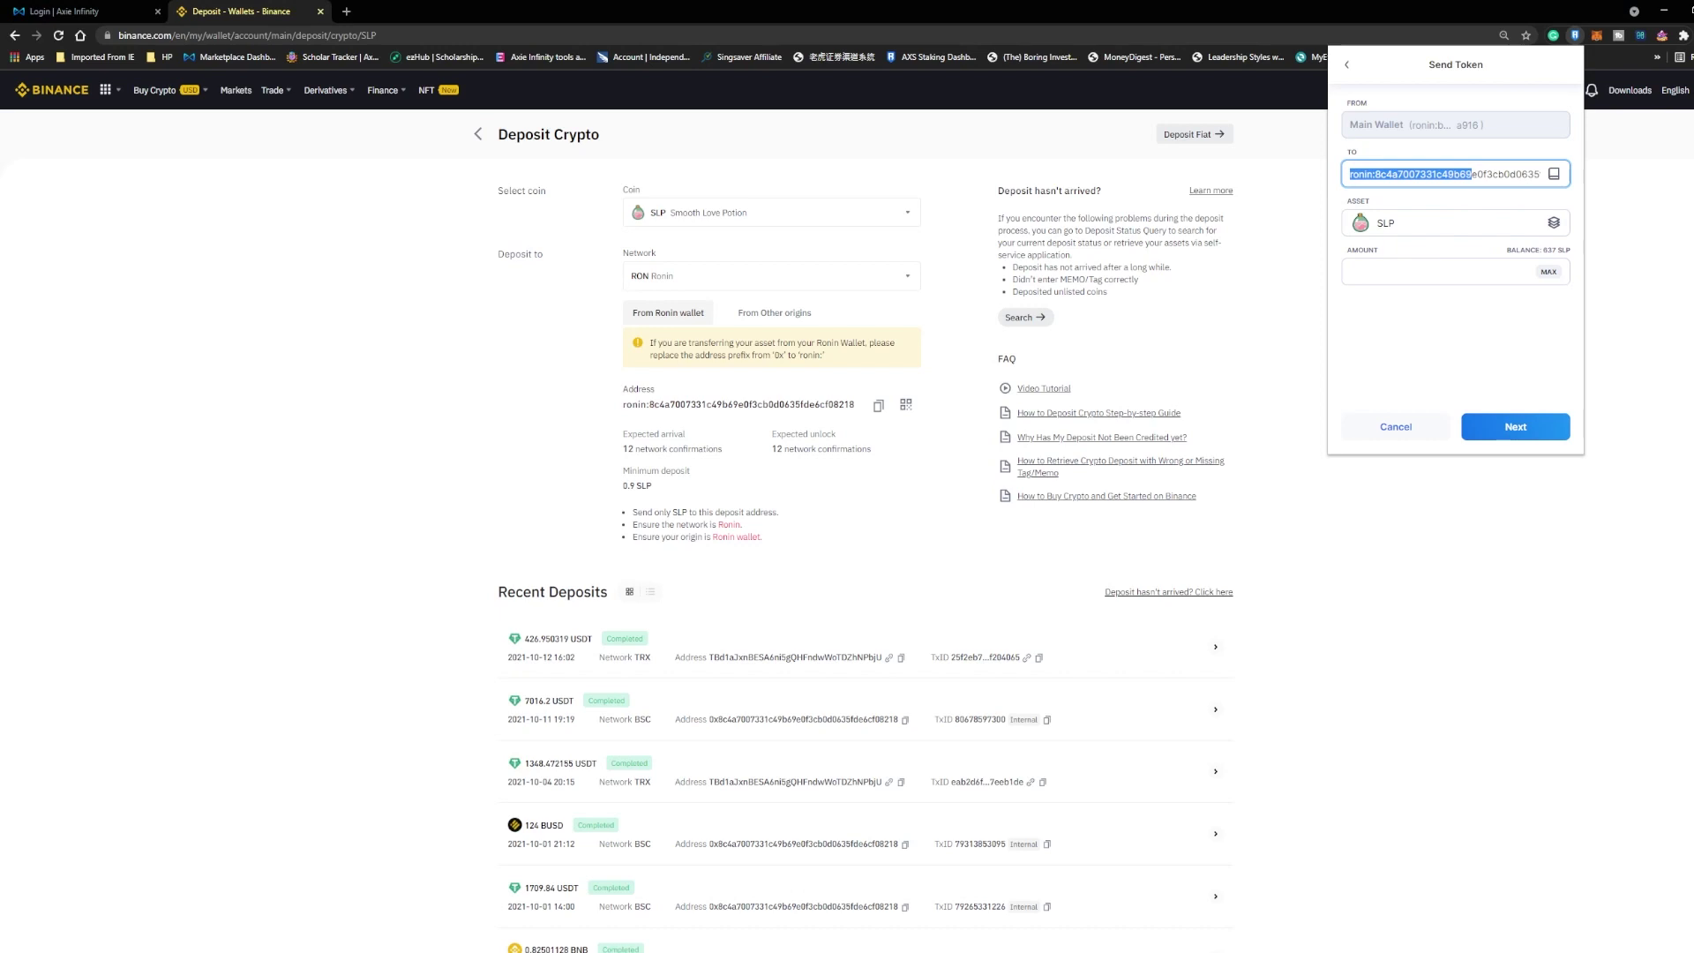
pyautogui.hotkey('shift', 'End')
pyautogui.press('End')
pyautogui.hotkey('shift', 'Left')
pyautogui.hotkey('shift', 'Left')
pyautogui.hotkey('shift', 'Left')
pyautogui.hotkey('shift', 'Left')
pyautogui.hotkey('shift', 'Left')
pyautogui.hotkey('shift', 'Left')
pyautogui.hotkey('shift', 'Left')
pyautogui.hotkey('shift', 'Left')
pyautogui.hotkey('shift', 'Left')
pyautogui.hotkey('shift', 'Left')
pyautogui.hotkey('shift', 'Left')
pyautogui.hotkey('shift', 'Left')
pyautogui.hotkey('shift', 'Left')
pyautogui.hotkey('shift', 'Left')
pyautogui.hotkey('shift', 'Left')
pyautogui.hotkey('shift', 'Left')
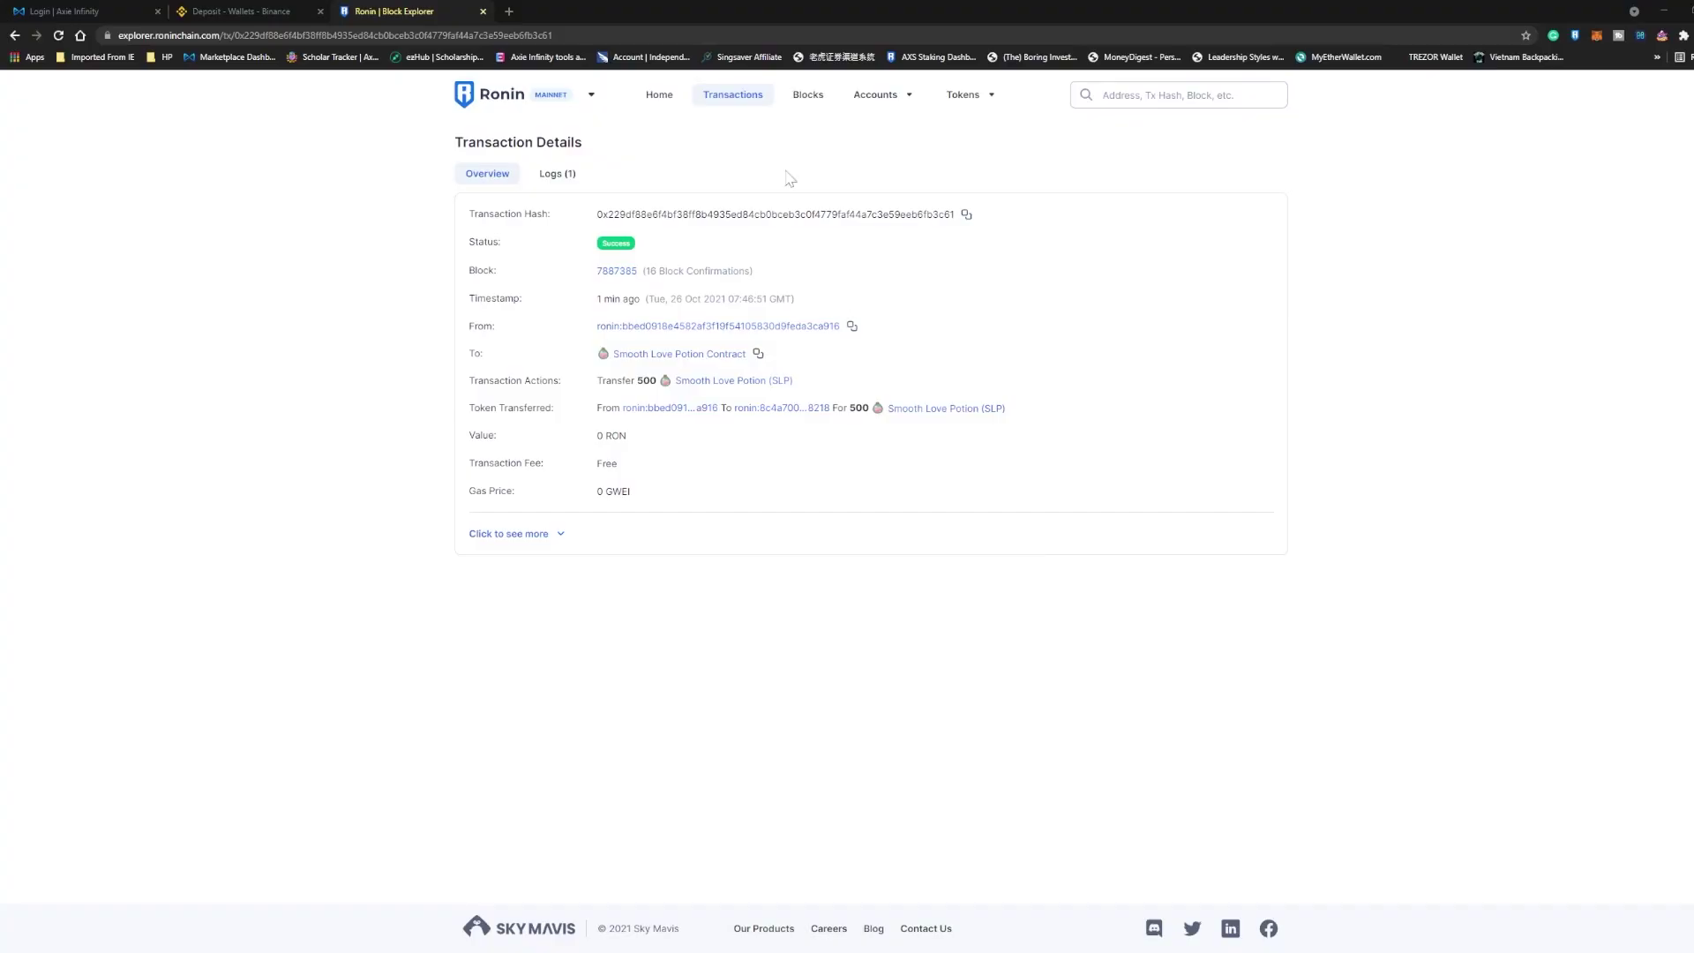
# Step: Back on Binance, open the Fiat and Spot wallet listing 500 SLP available
pyautogui.click(247, 12)
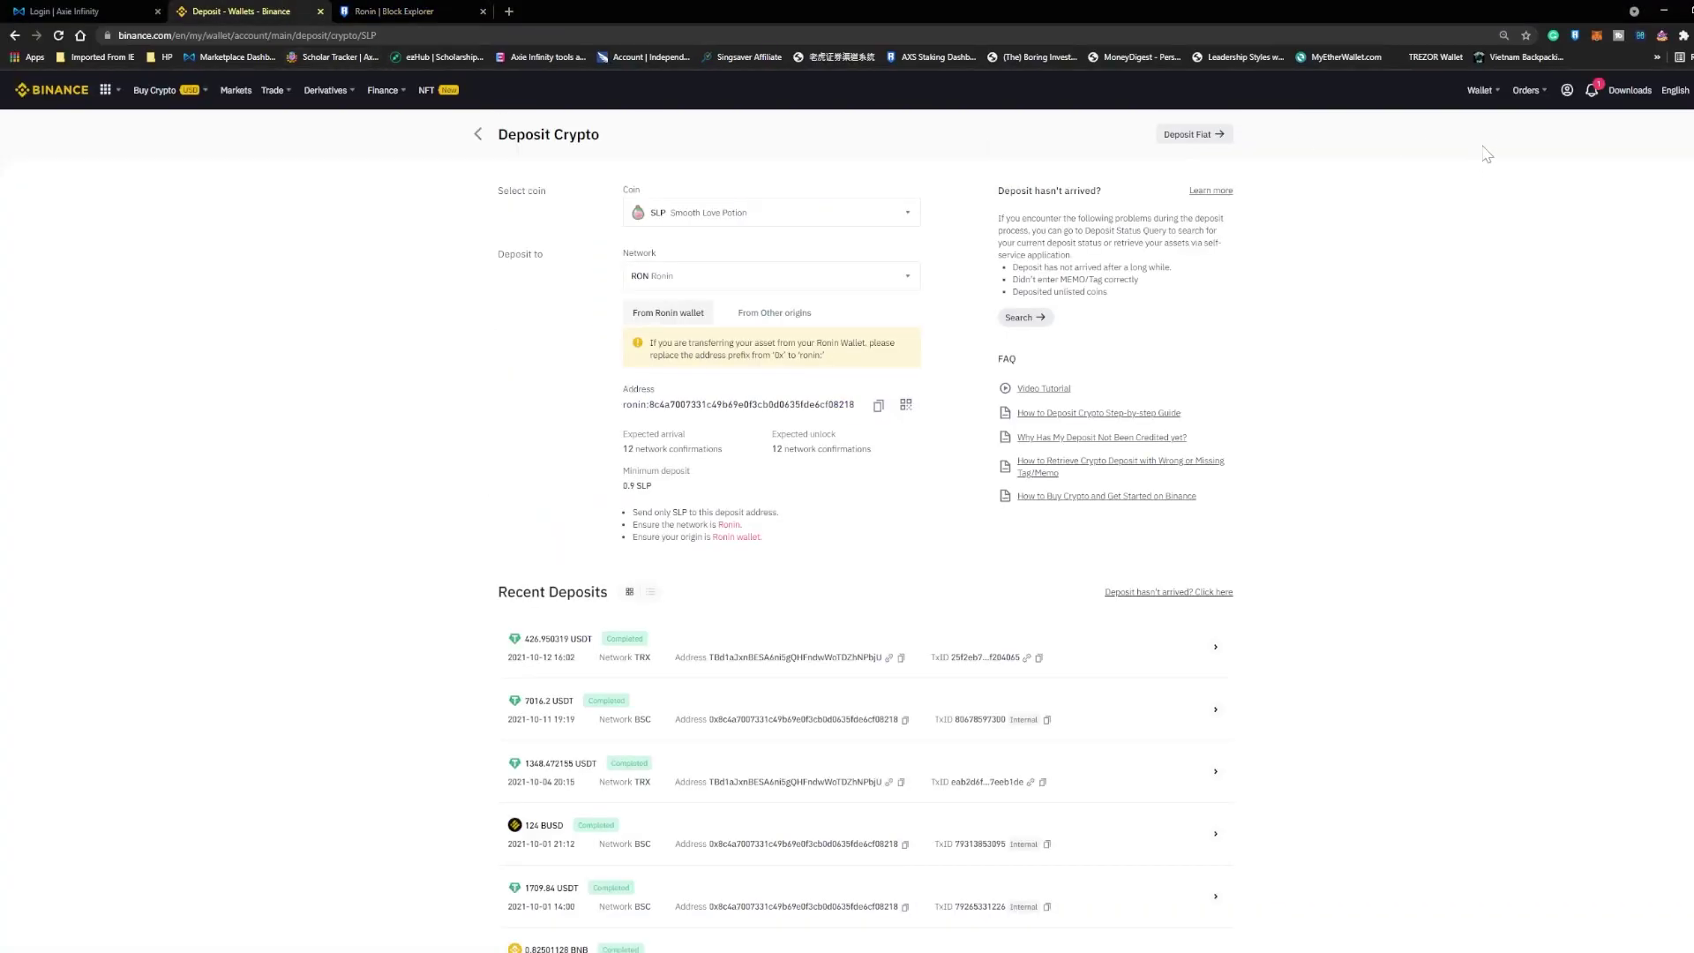
pyautogui.moveTo(1488, 109)
pyautogui.moveTo(1590, 99)
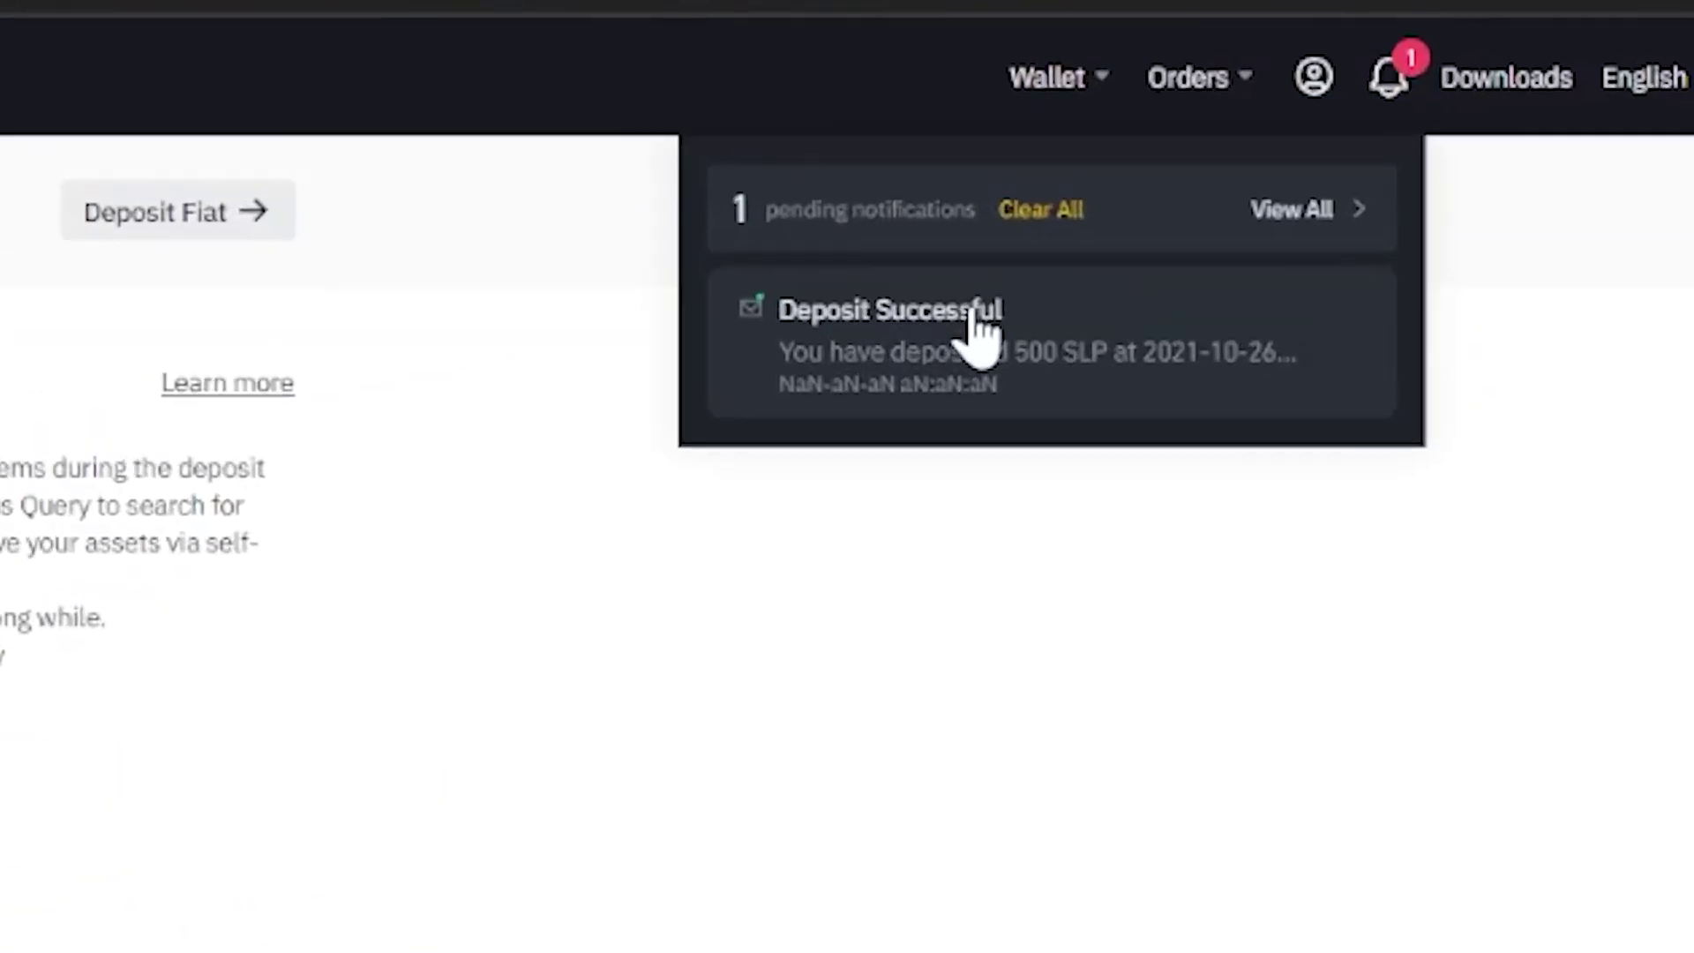
pyautogui.moveTo(1059, 101)
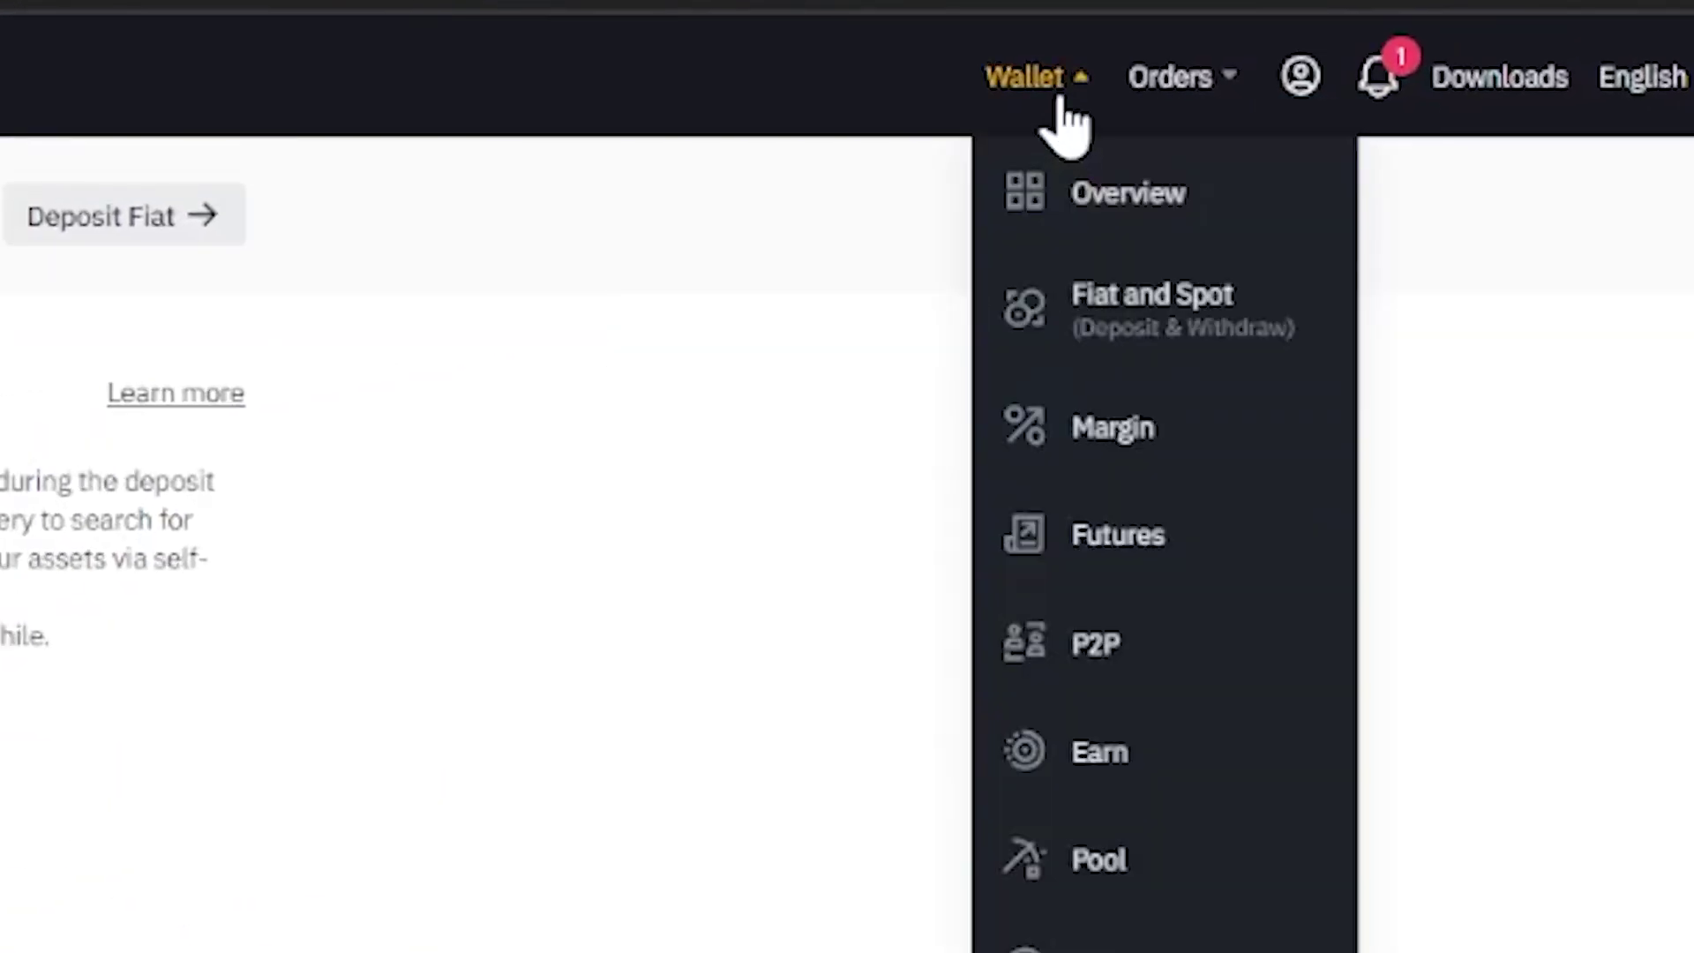
pyautogui.click(1081, 205)
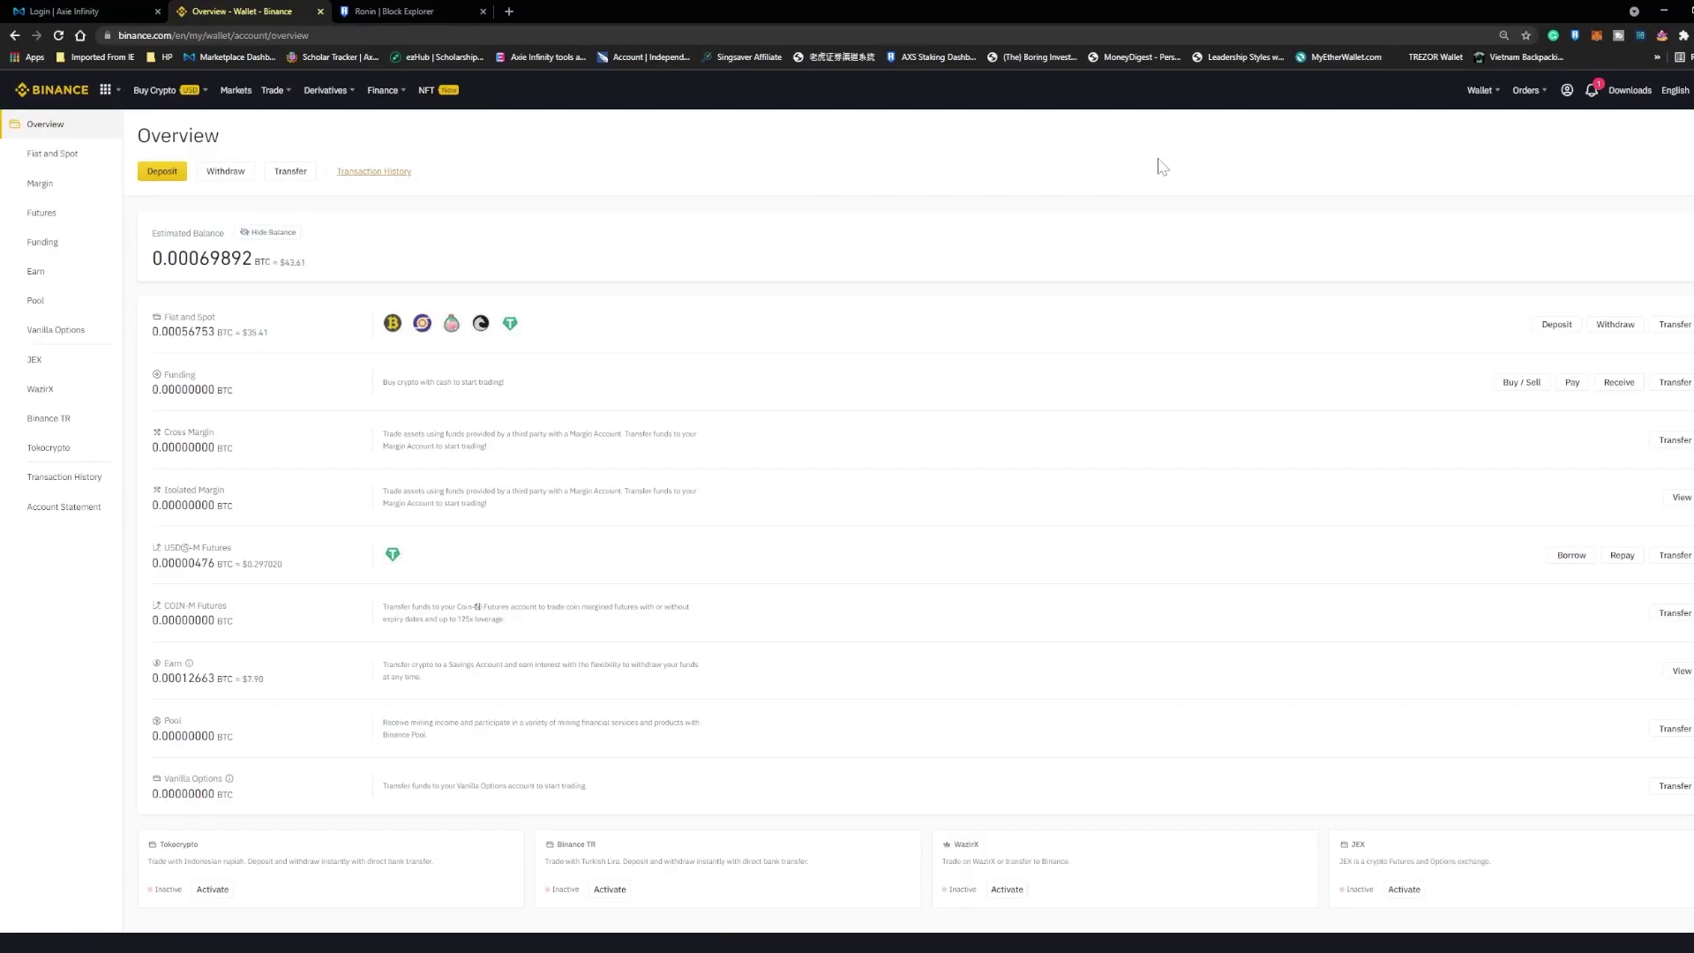
pyautogui.click(310, 327)
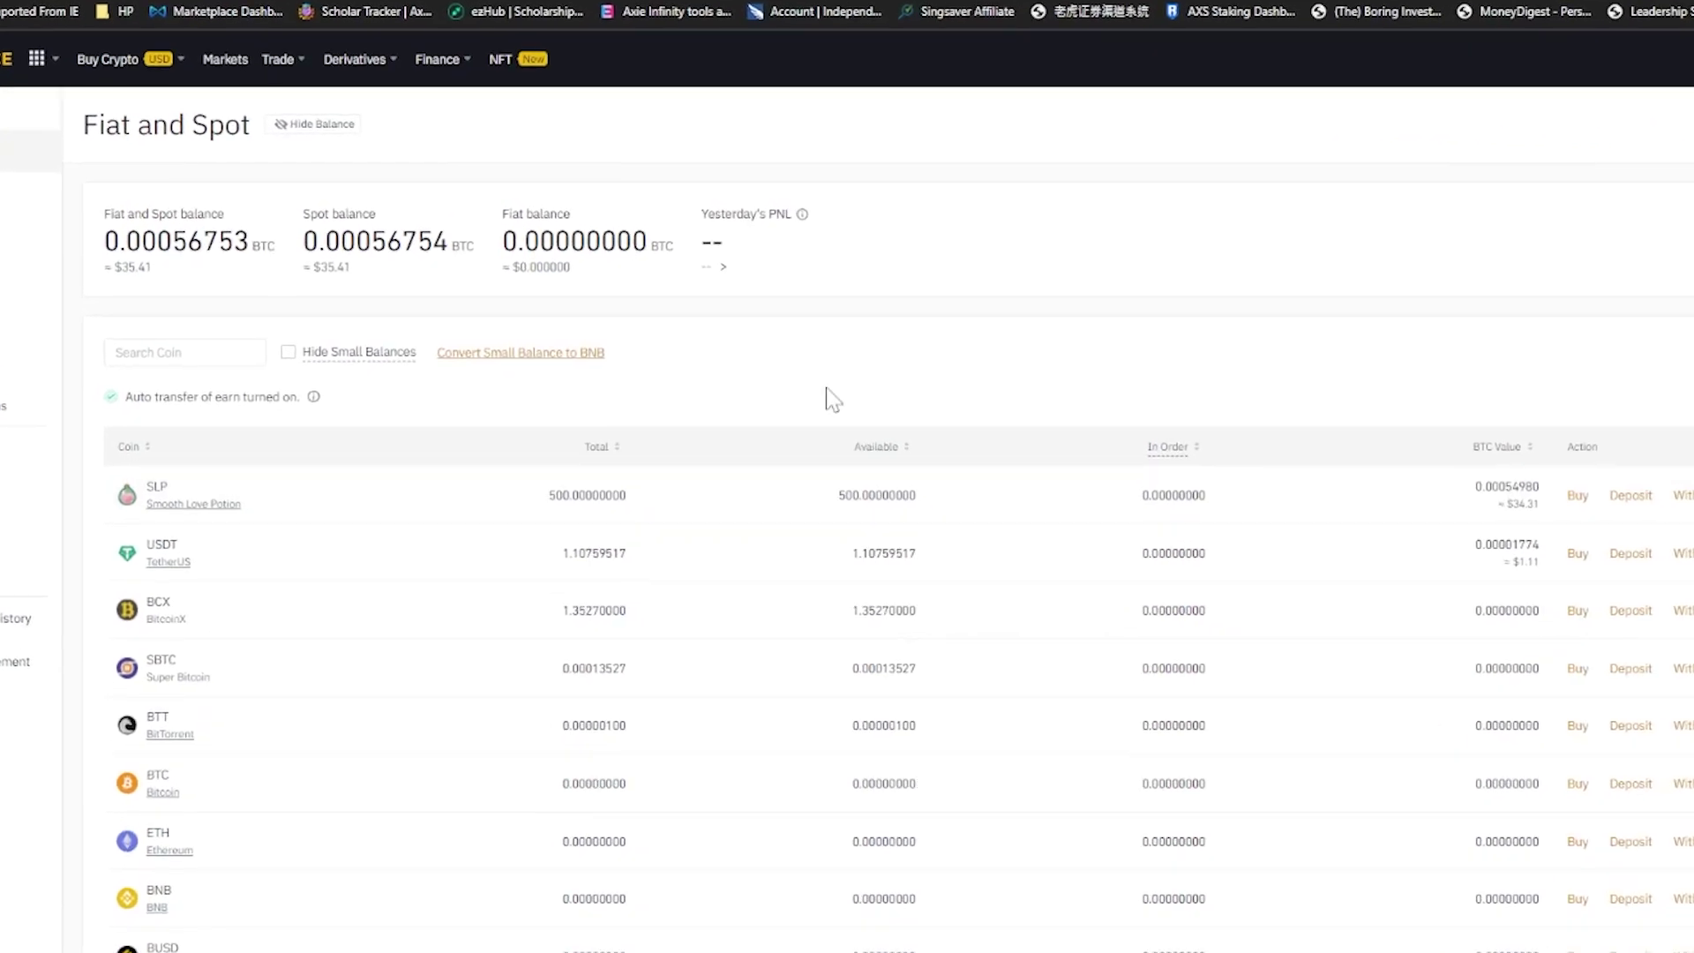
pyautogui.moveTo(298, 63)
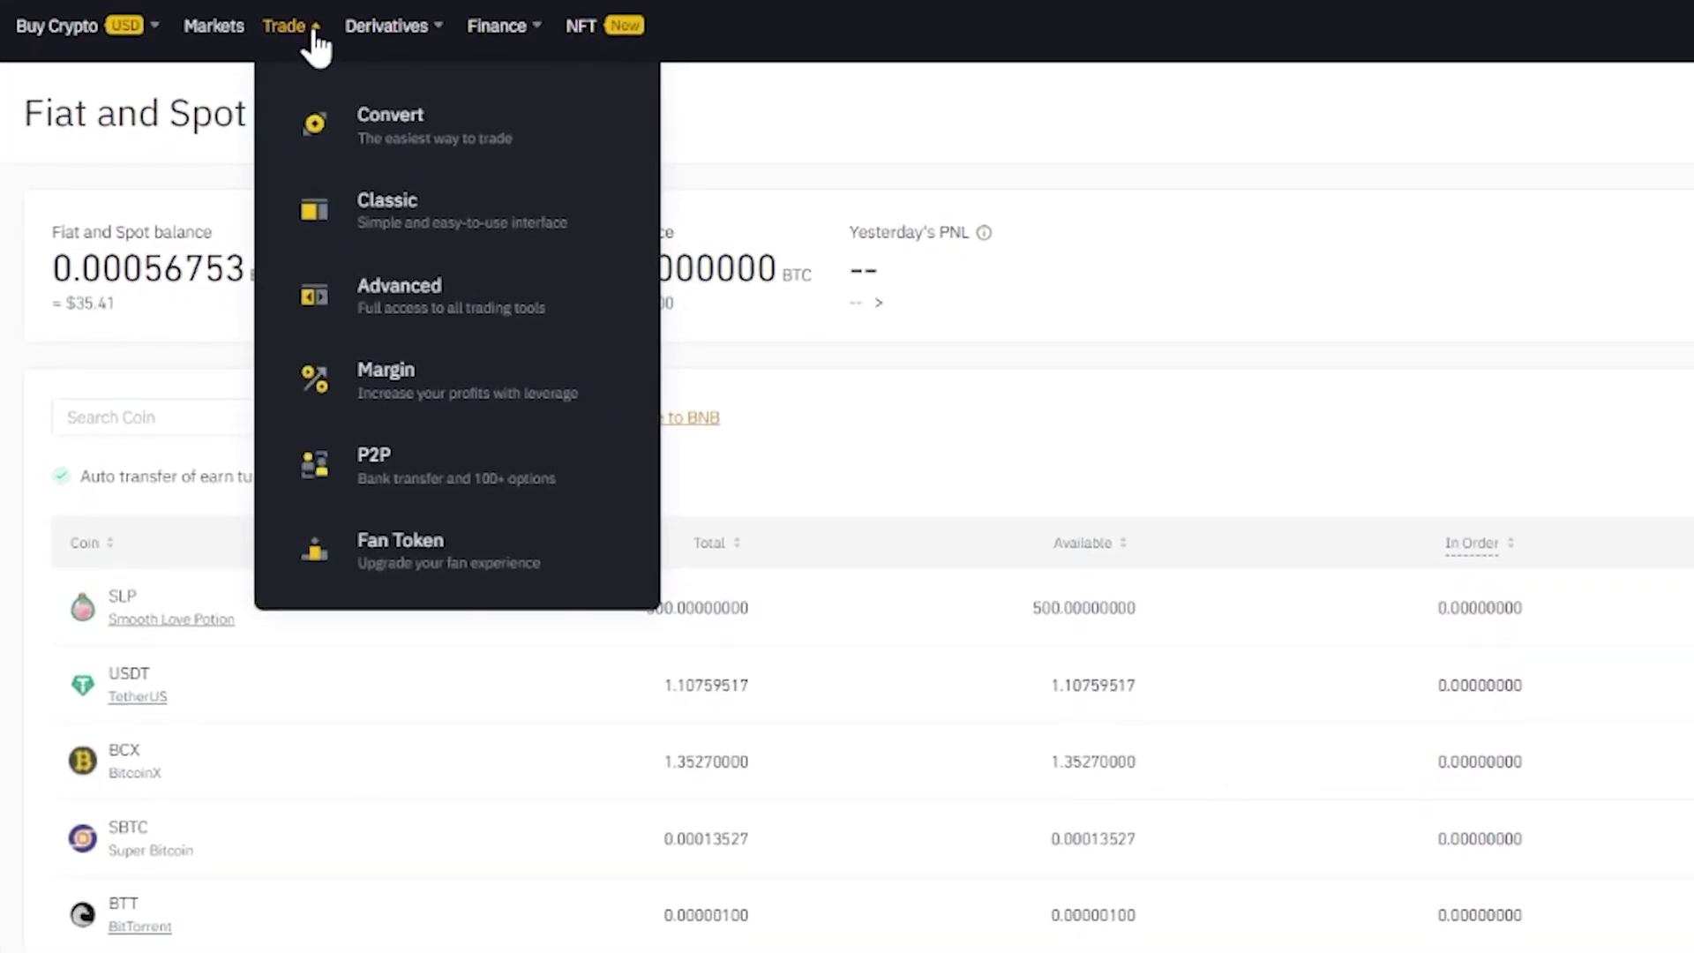
# Step: Set up a Binance Convert trade from SLP to USDT
pyautogui.click(339, 141)
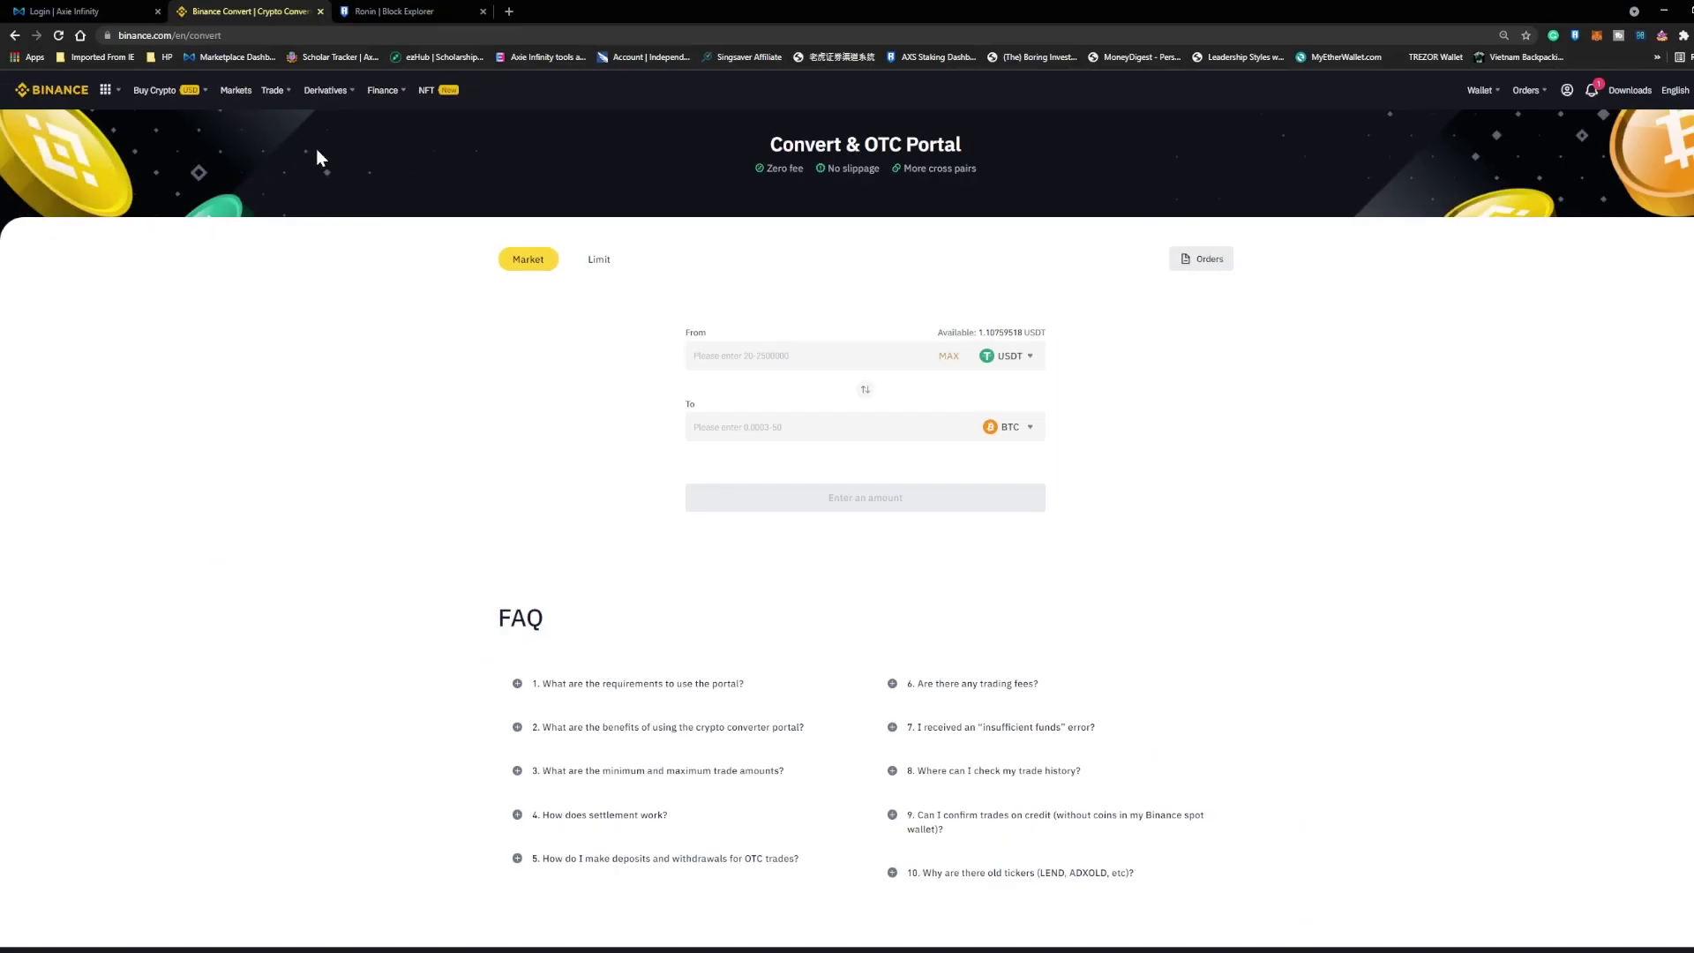
pyautogui.click(1020, 366)
pyautogui.write('slp')
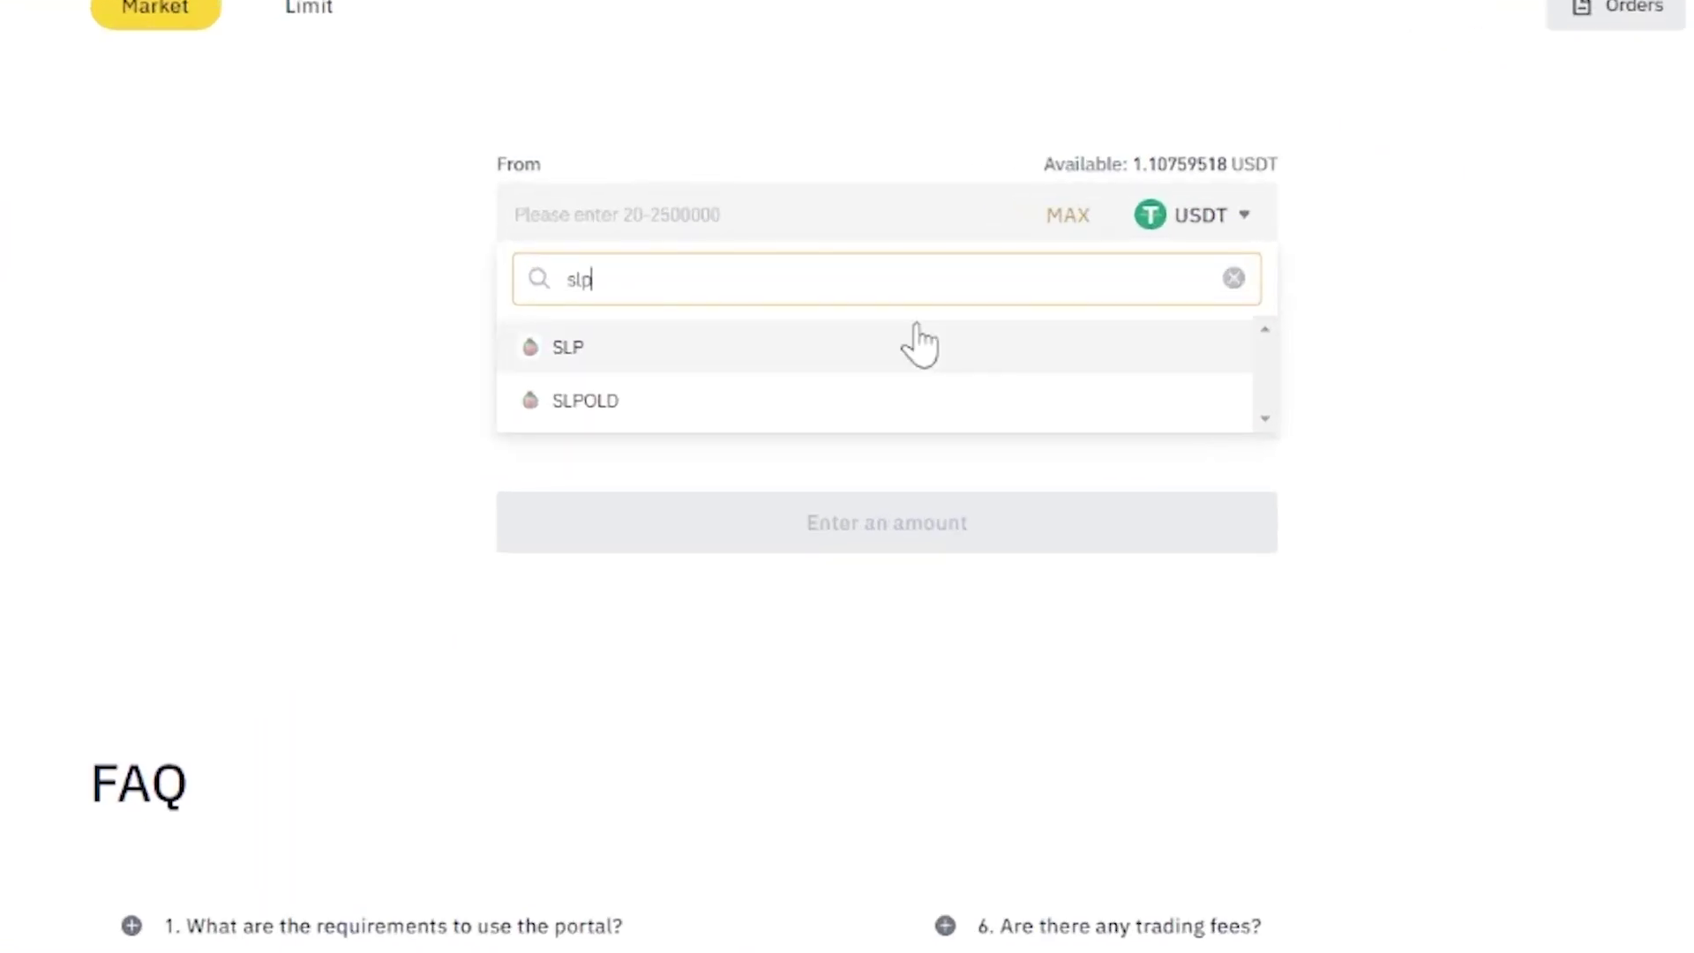
pyautogui.click(919, 346)
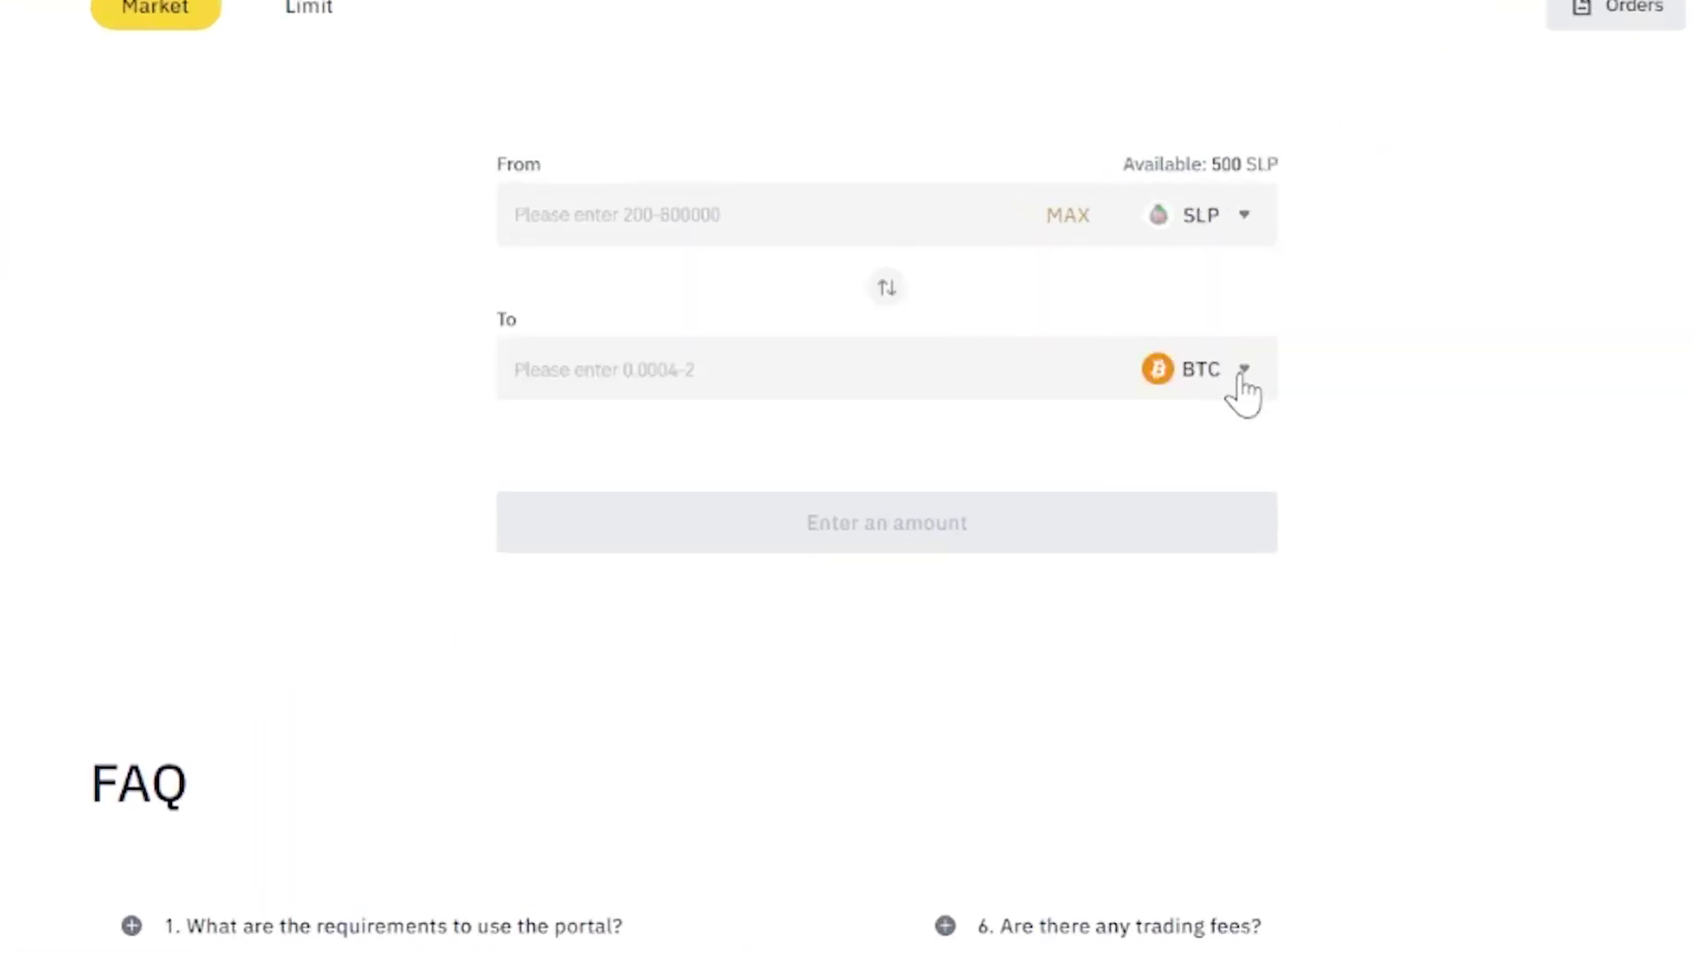
pyautogui.click(1242, 378)
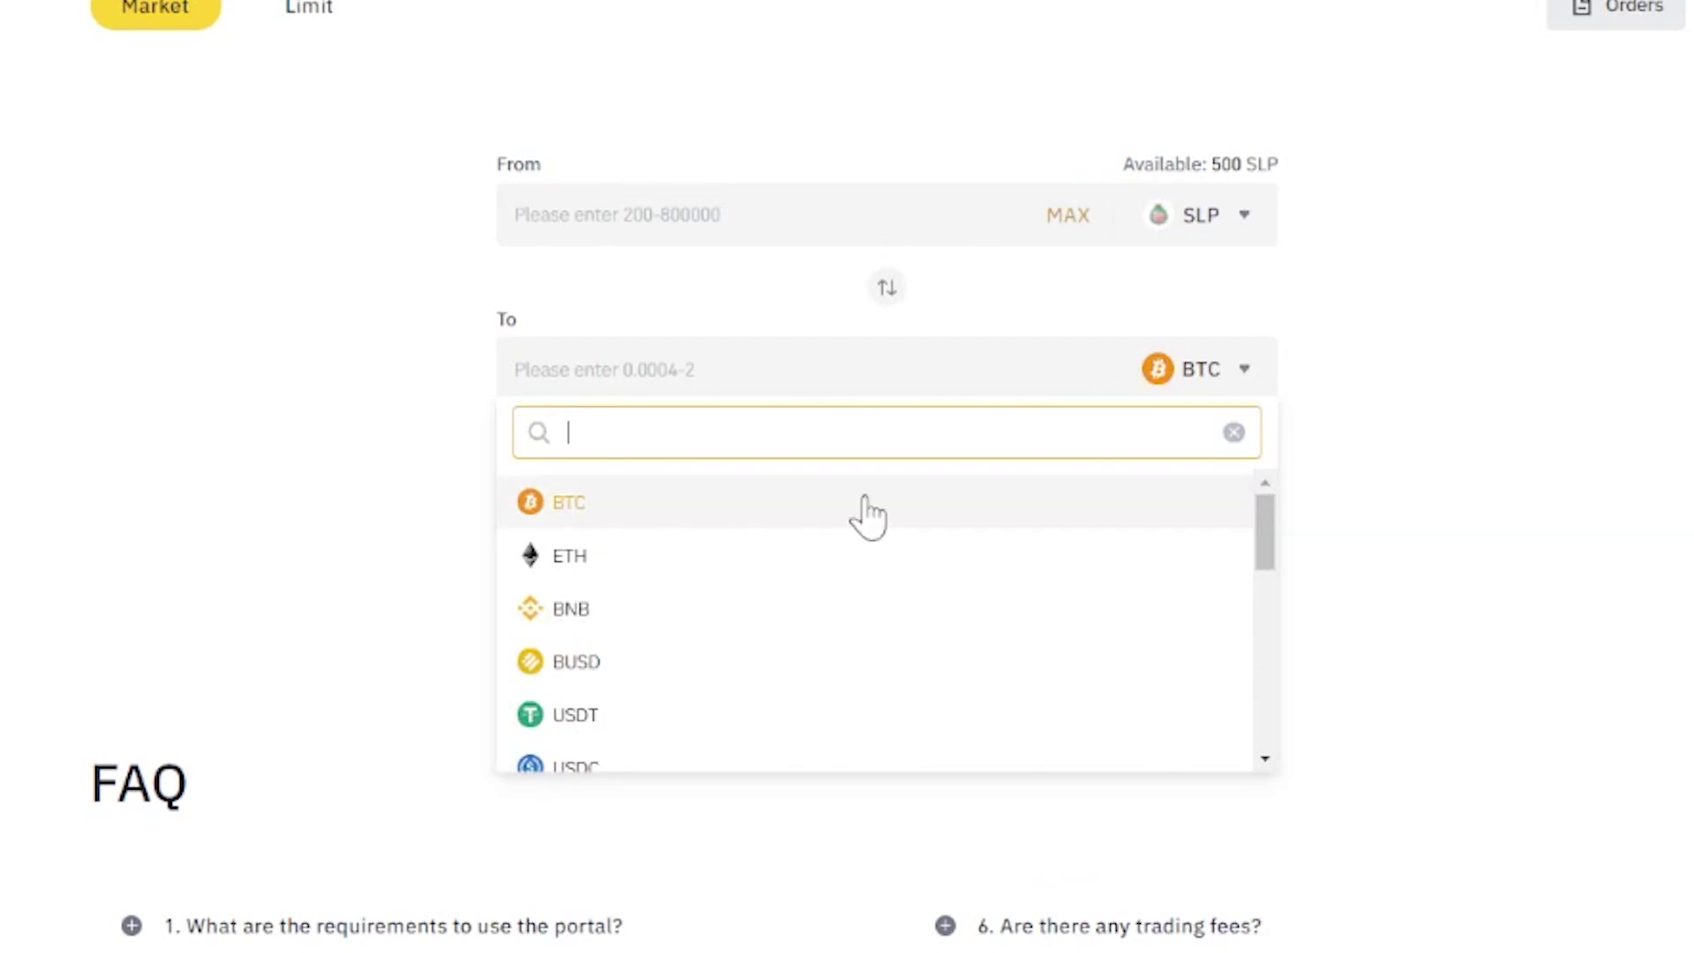
pyautogui.click(653, 716)
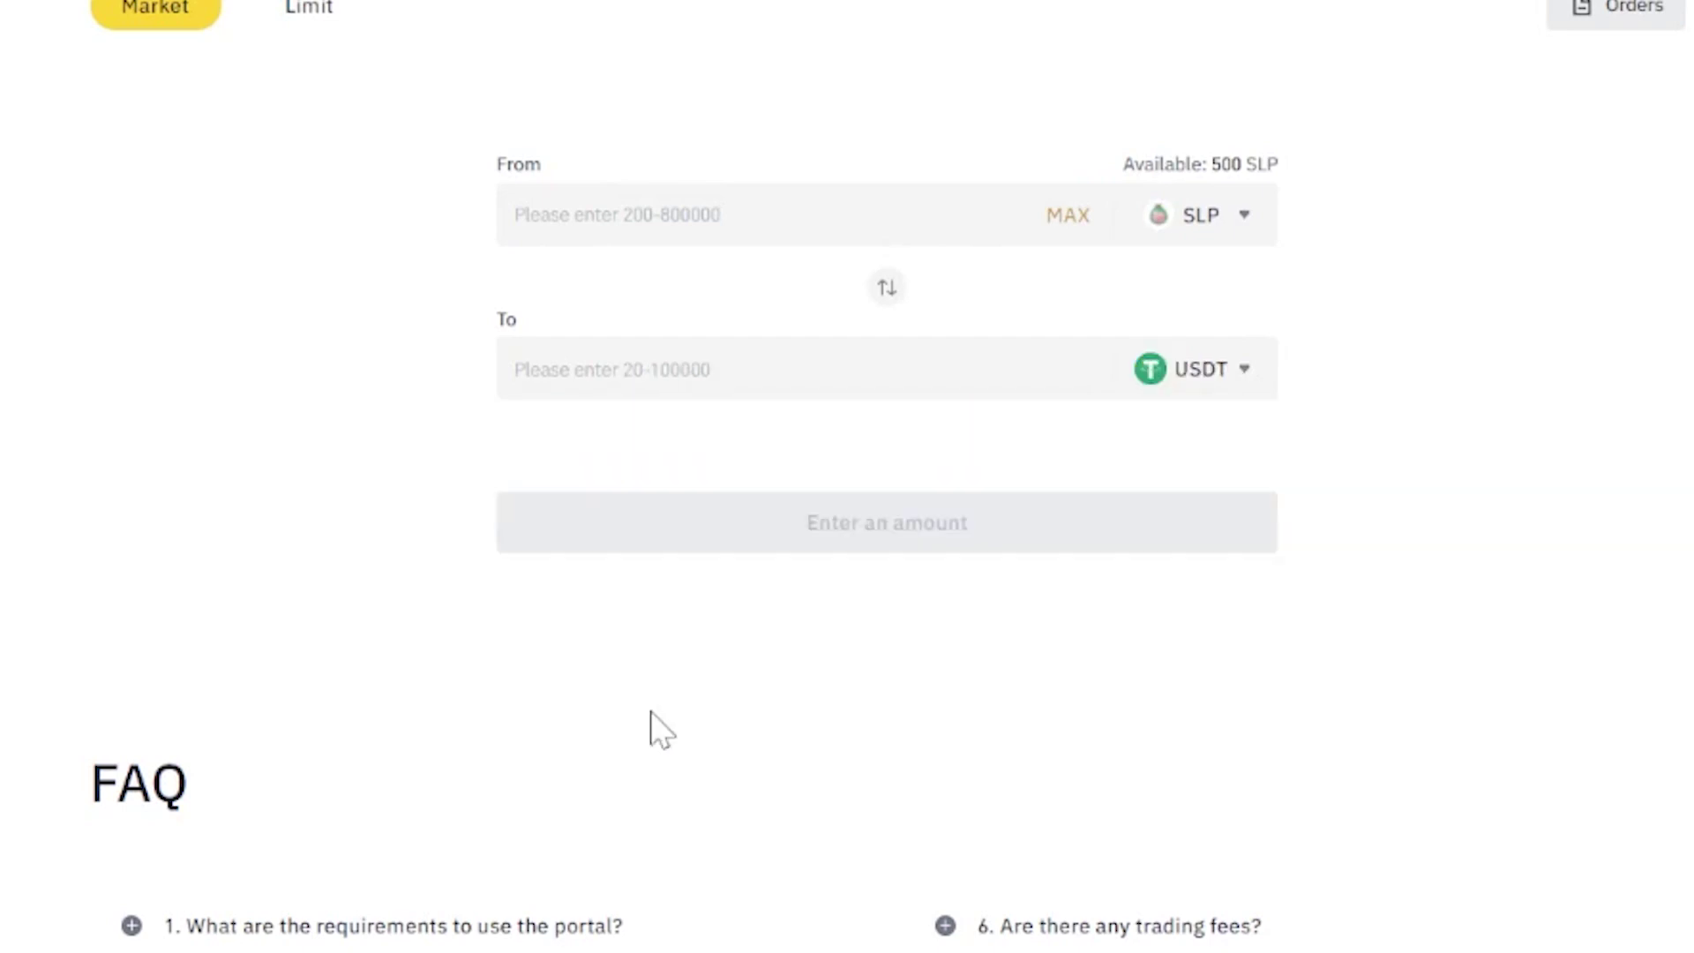
# Step: Convert the maximum 500 SLP at a refreshed quote, receiving 34.1927 USDT
pyautogui.click(1069, 217)
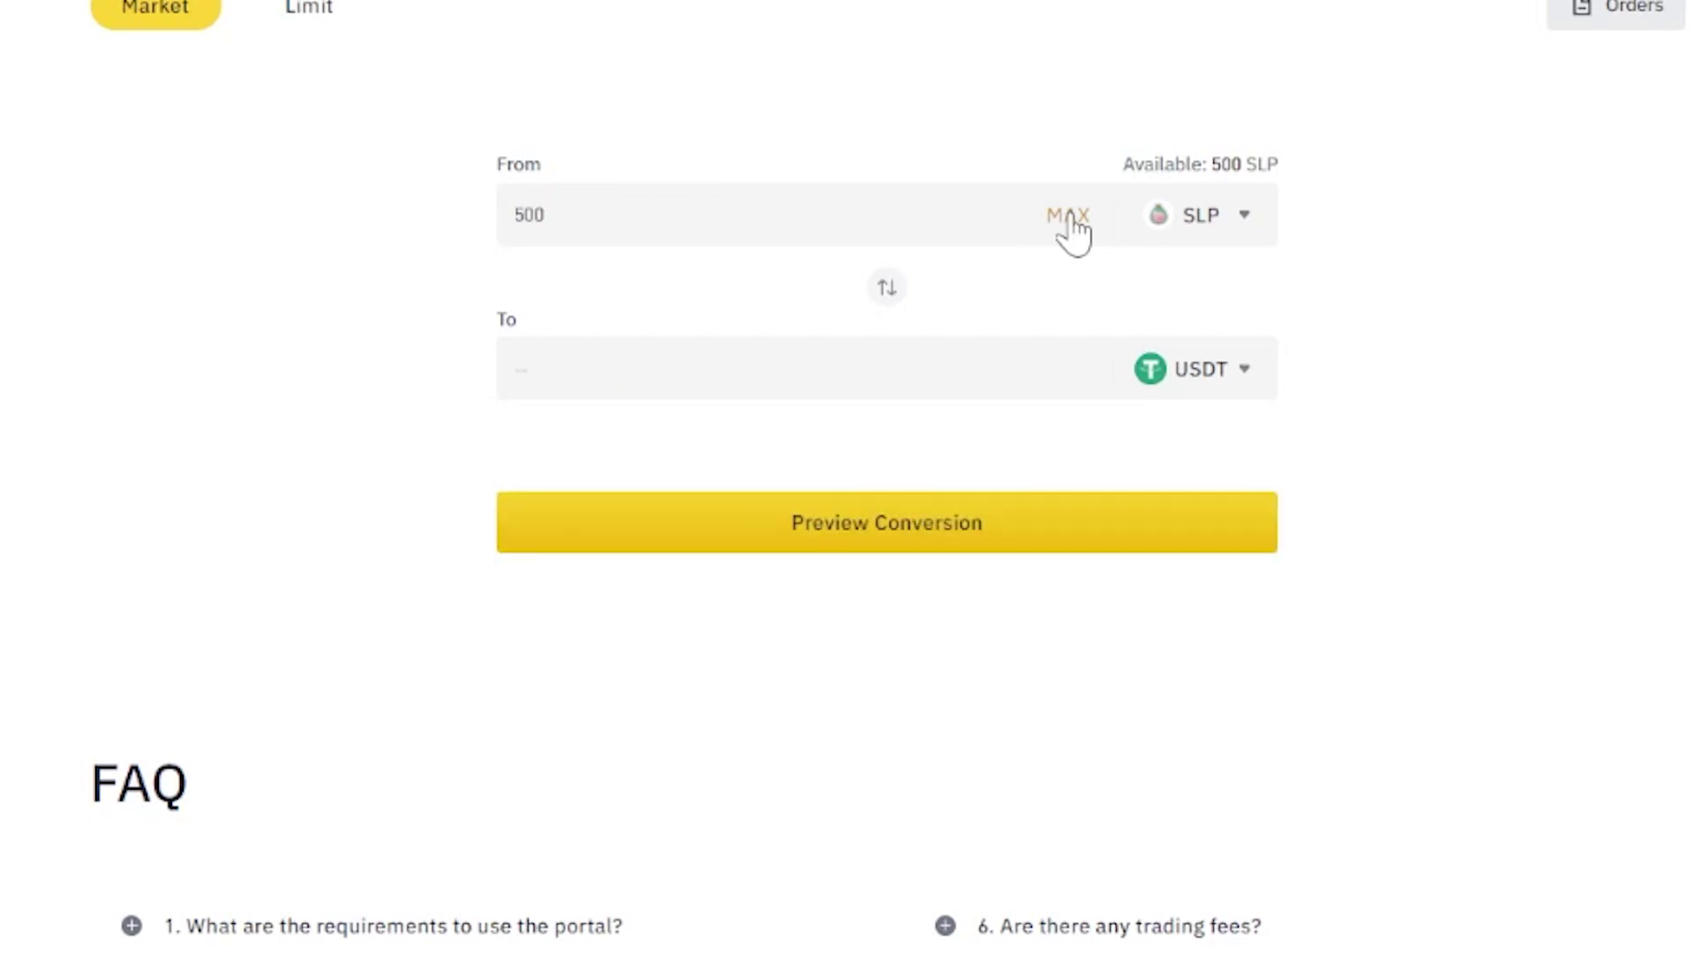
pyautogui.click(966, 553)
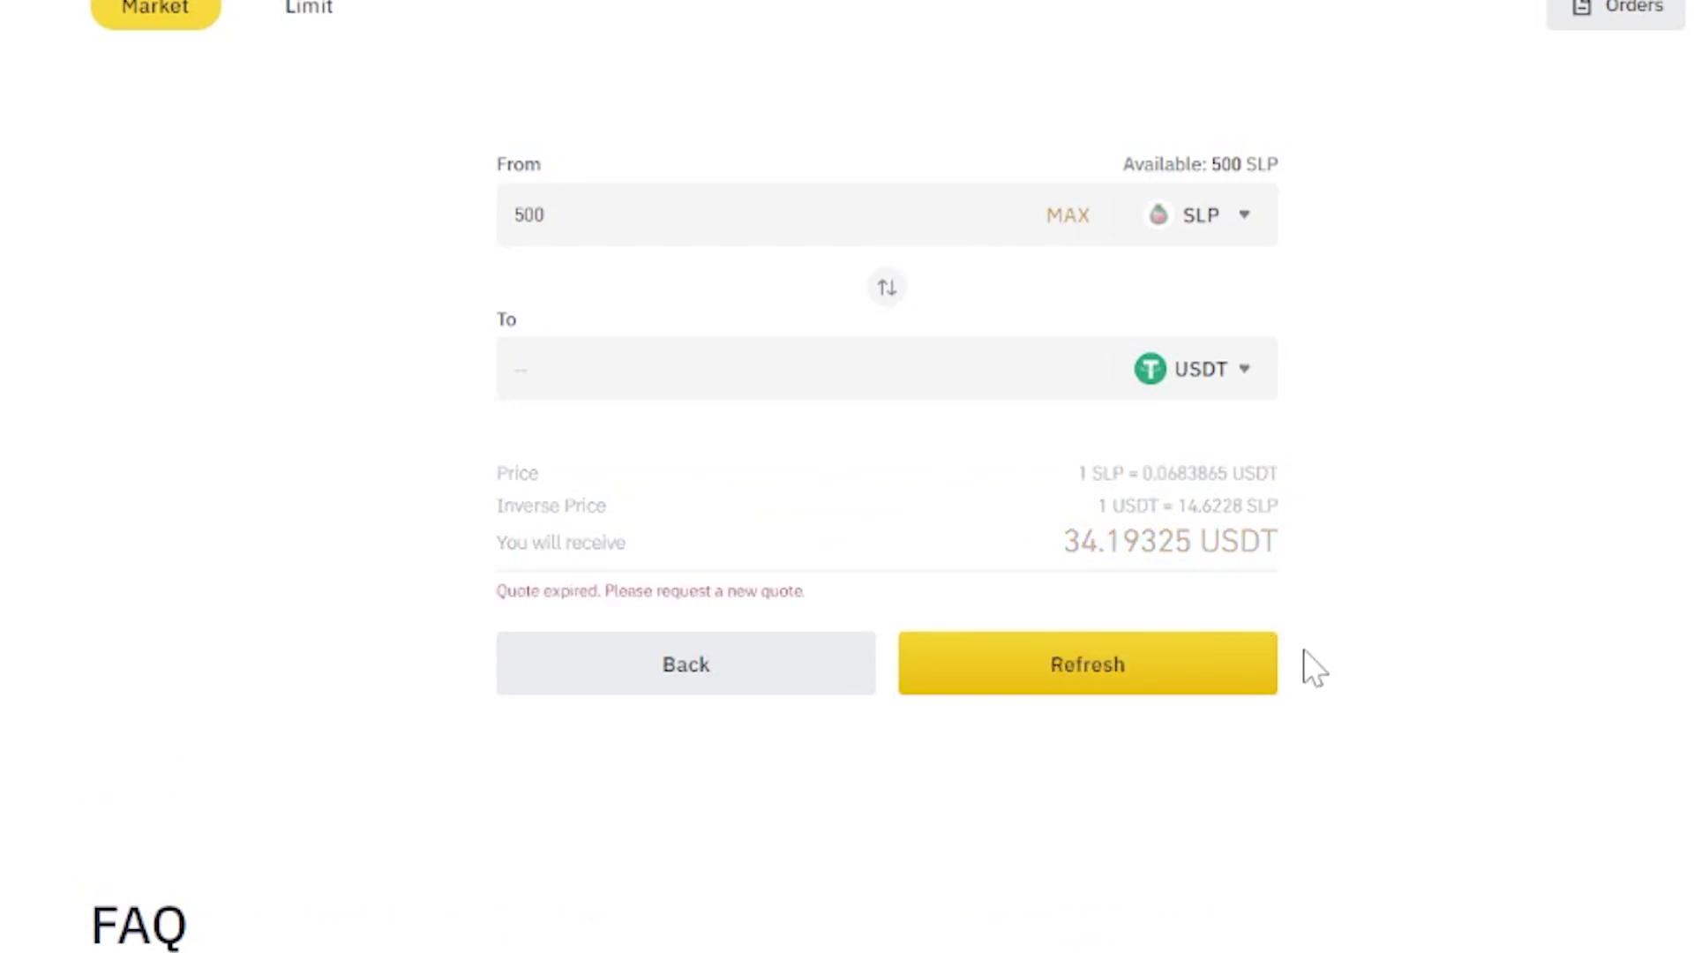
pyautogui.click(1253, 681)
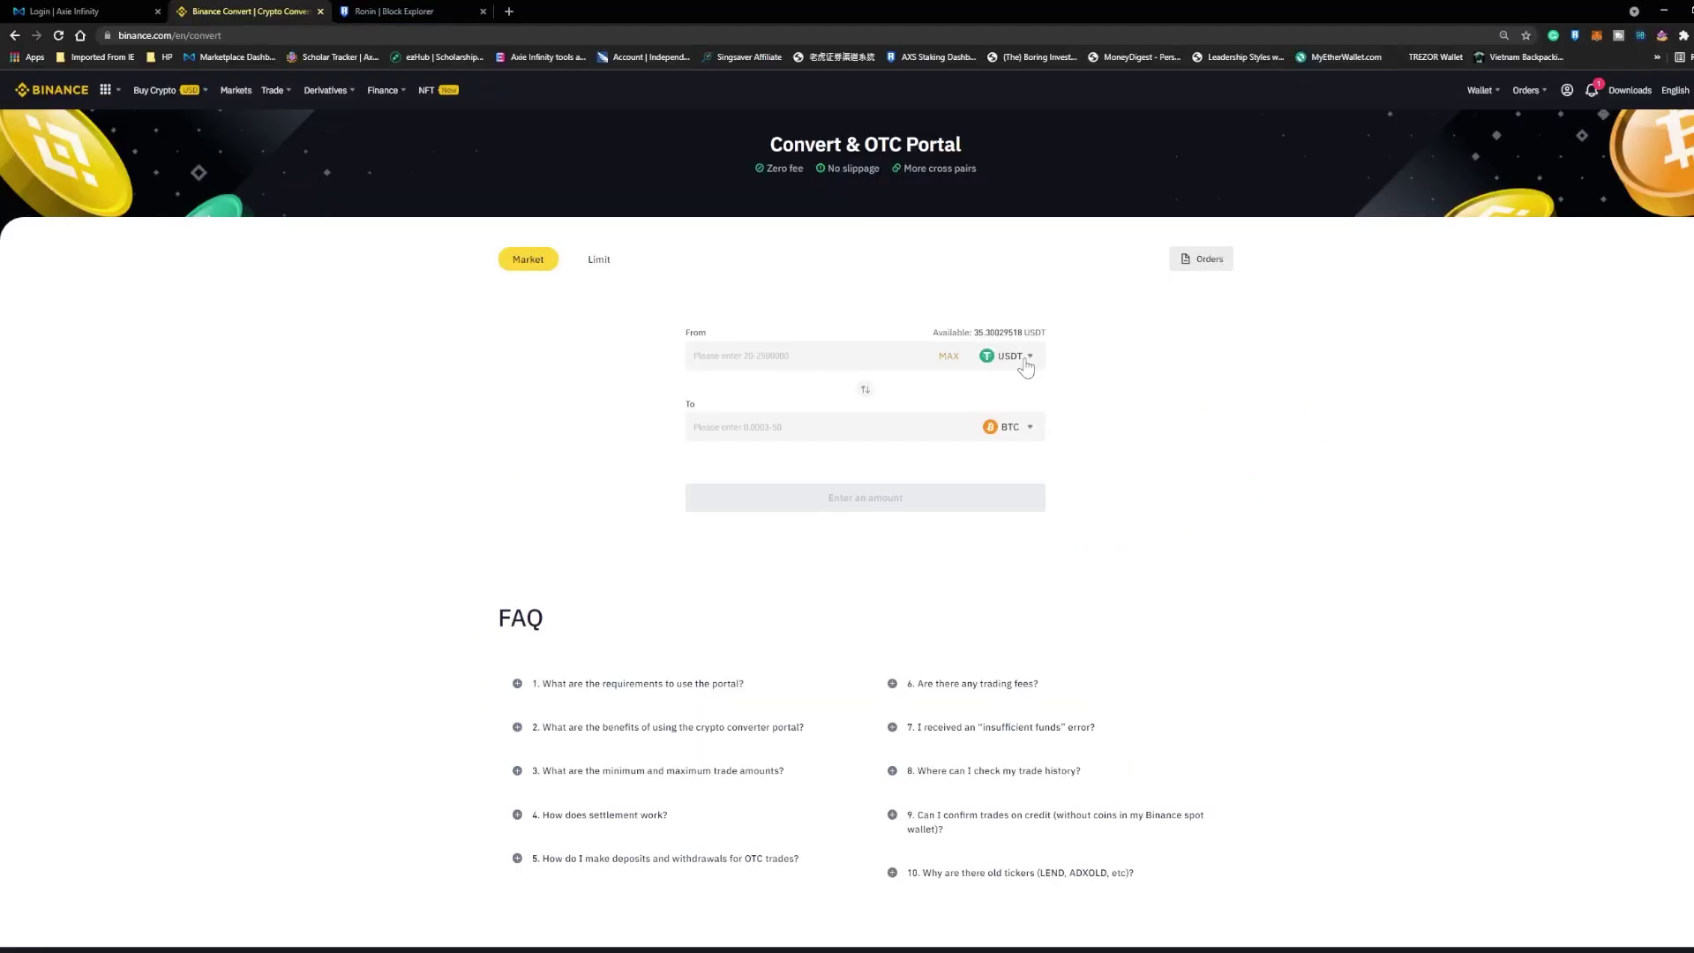
pyautogui.click(1023, 360)
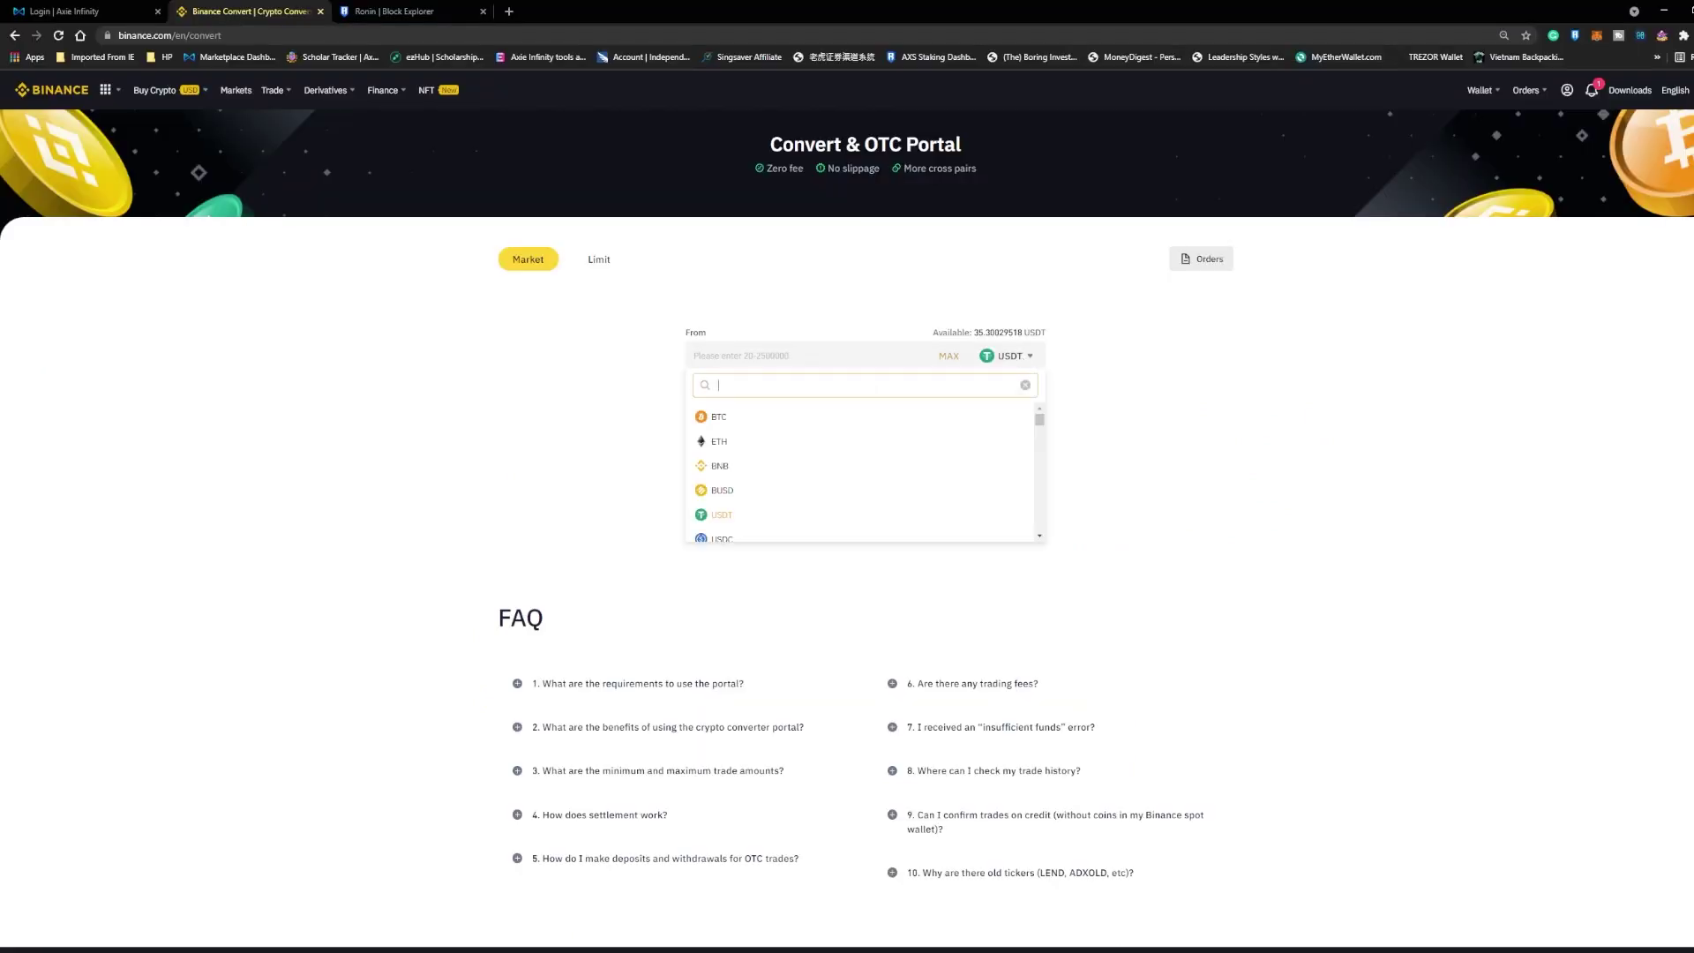
# Step: Select SLP as the From coin and USDT as the To coin, showing 0 SLP available
pyautogui.write('slp')
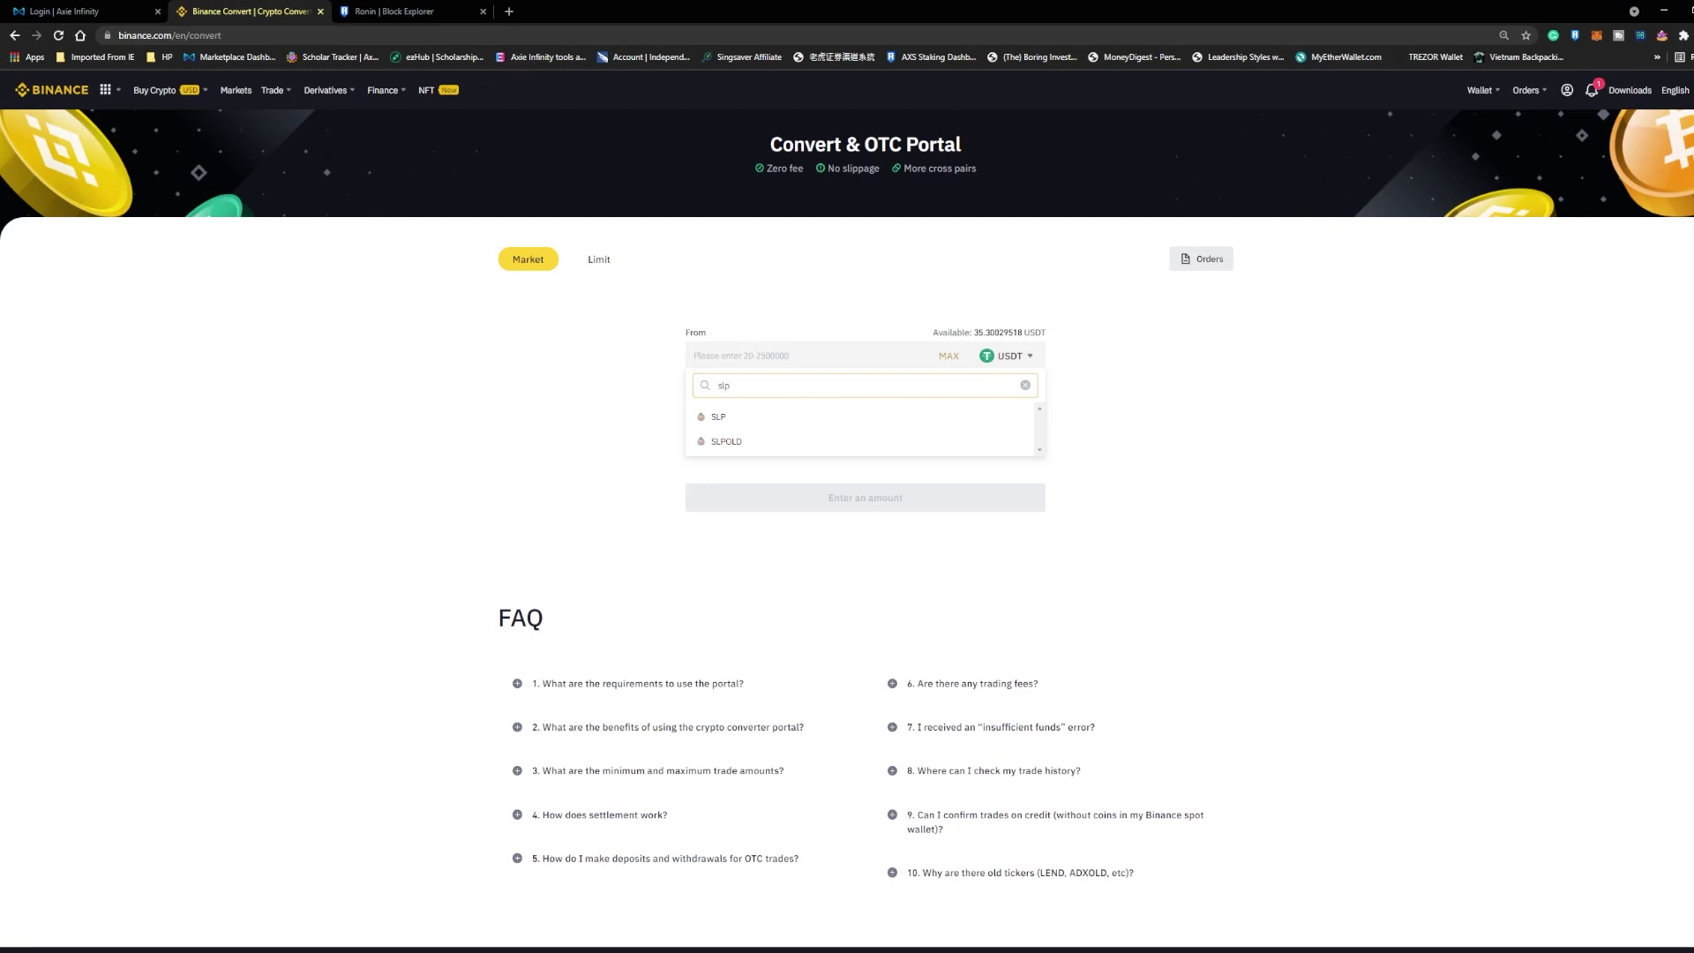
pyautogui.click(934, 418)
pyautogui.click(1031, 432)
pyautogui.click(956, 507)
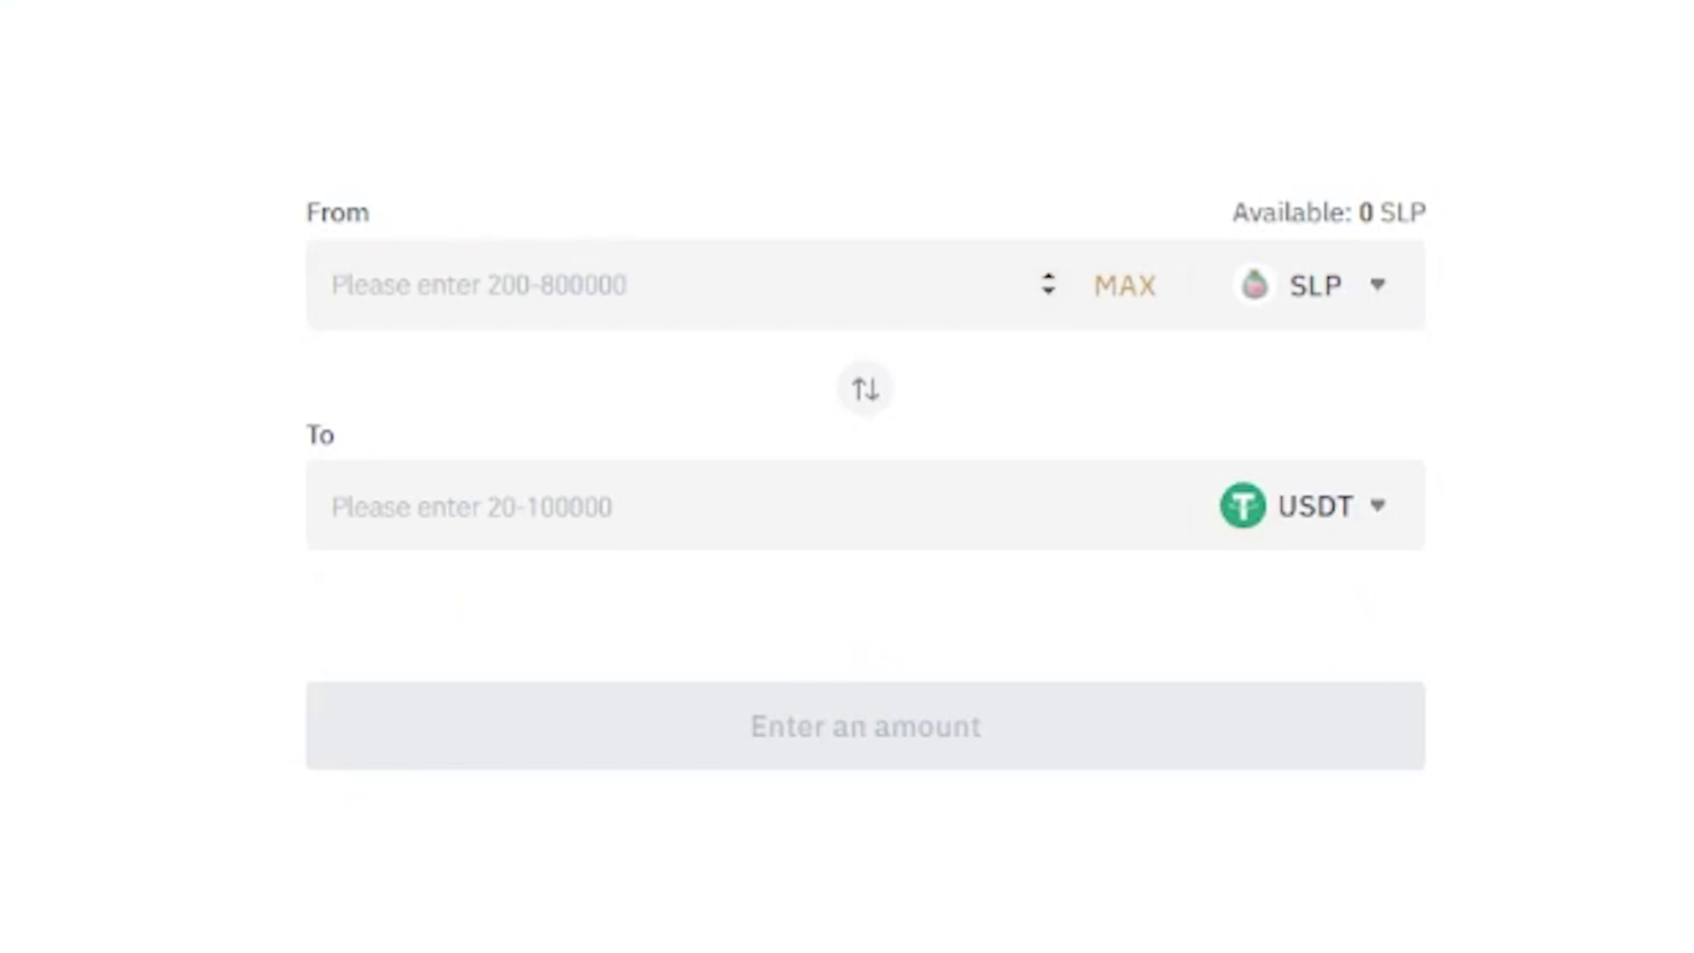
pyautogui.click(332, 284)
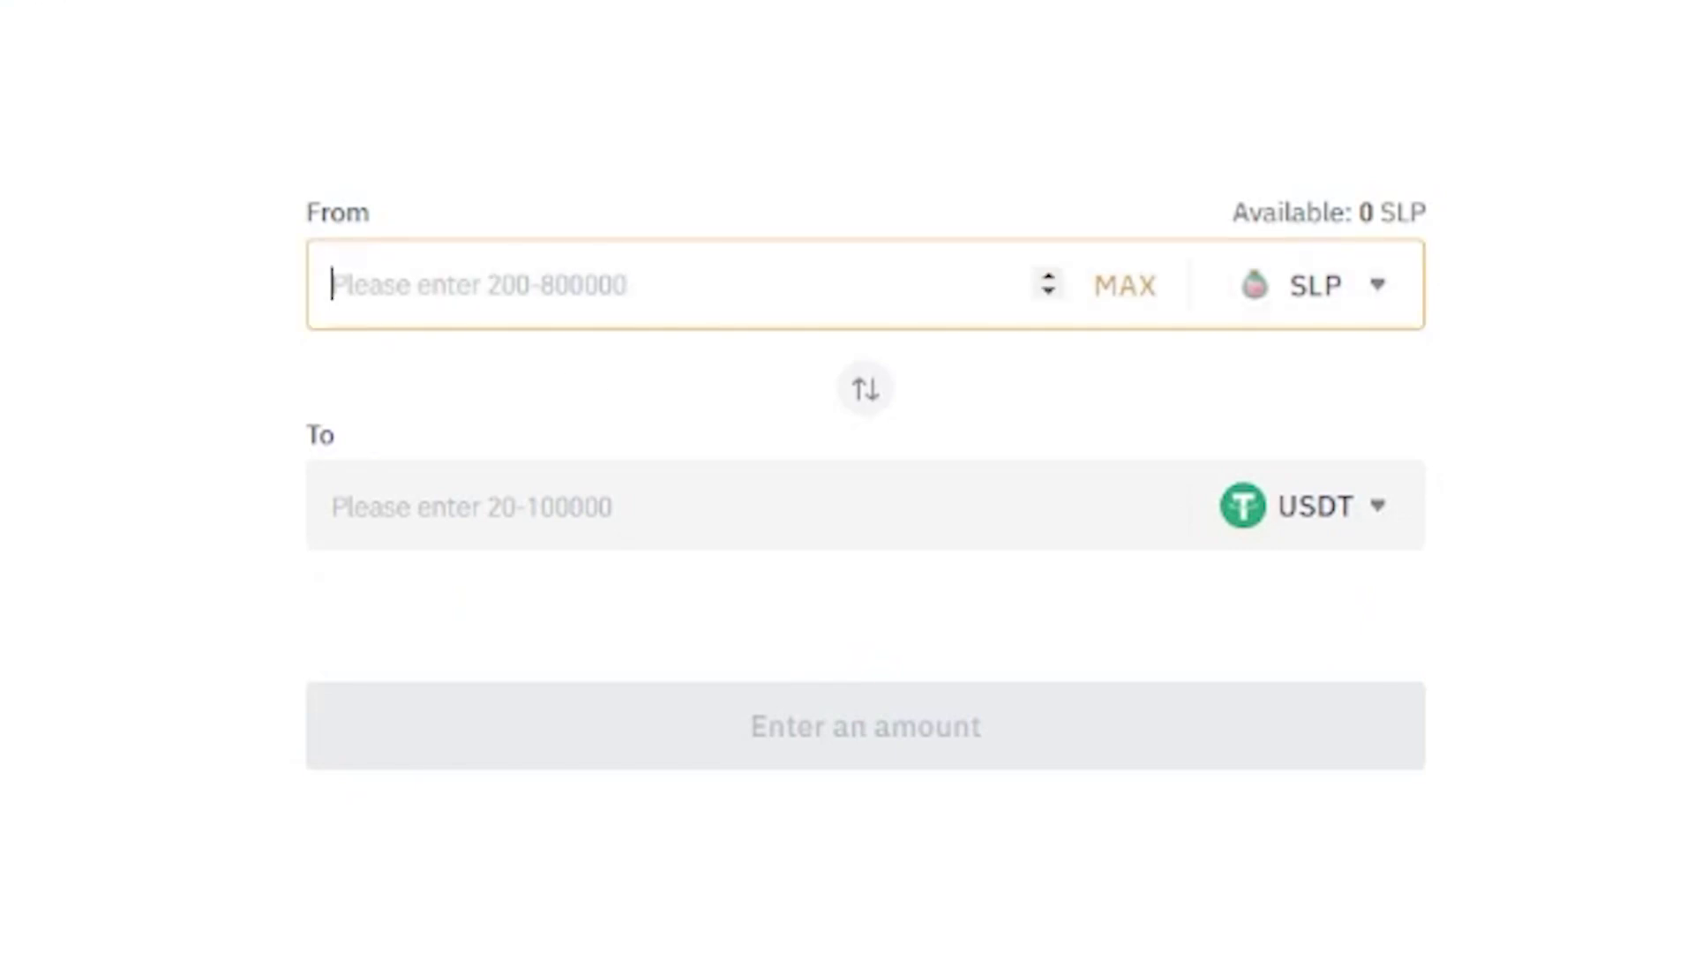